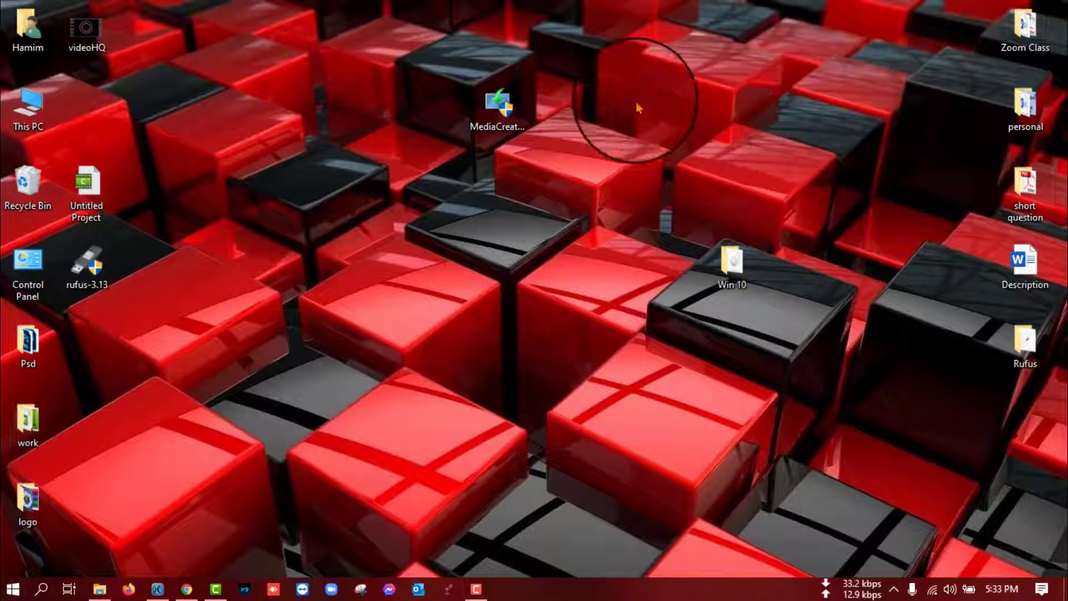
{"action": "right_click", "coordinate": [321, 162]}
{"action": "left_click", "coordinate": [339, 225]}
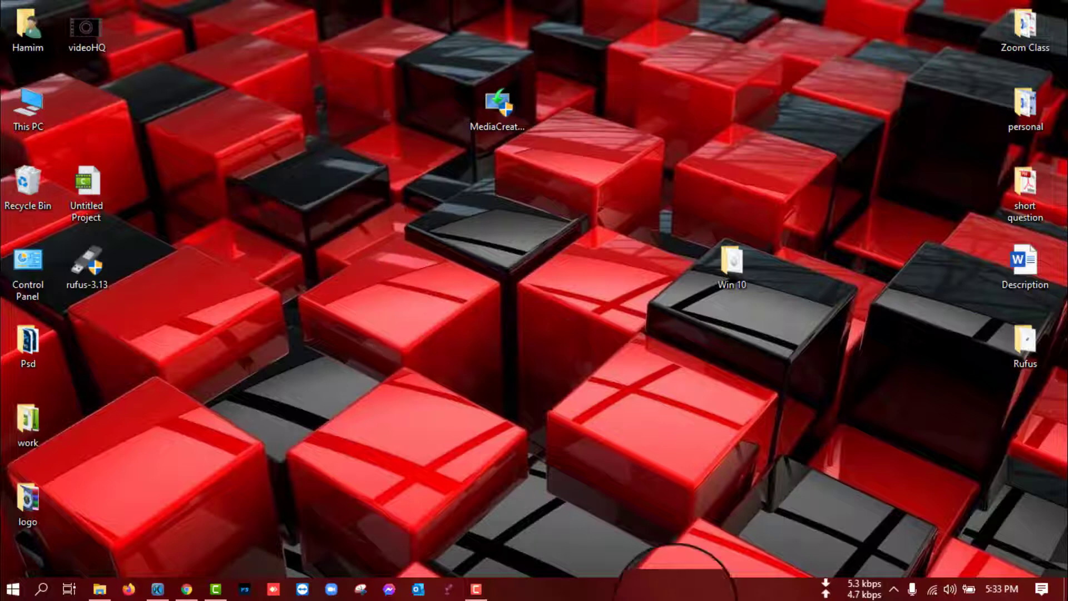
{"action": "right_click", "coordinate": [354, 183]}
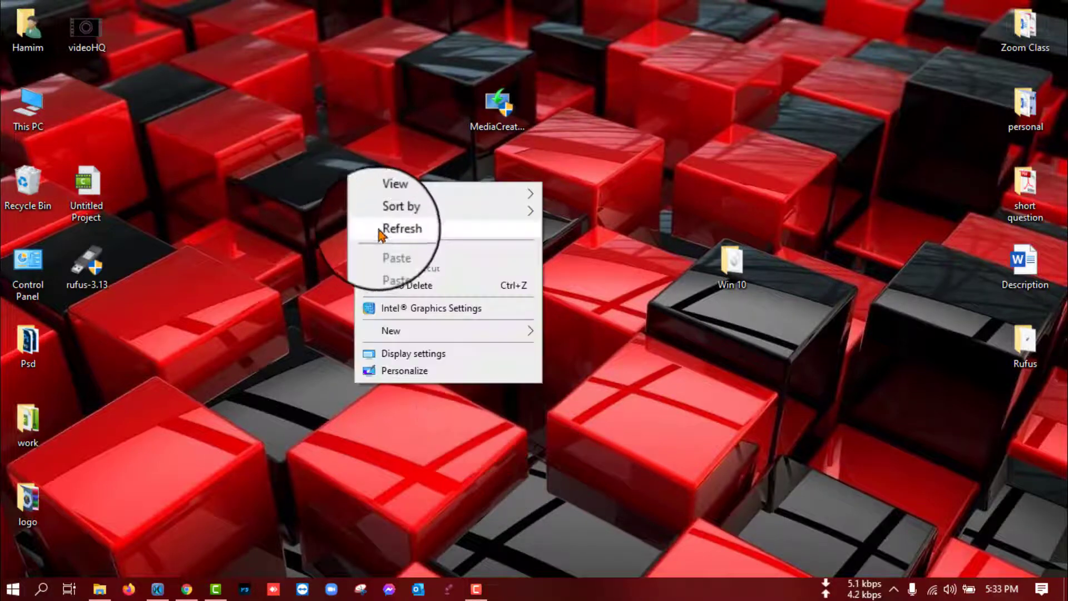
{"action": "left_click", "coordinate": [379, 230]}
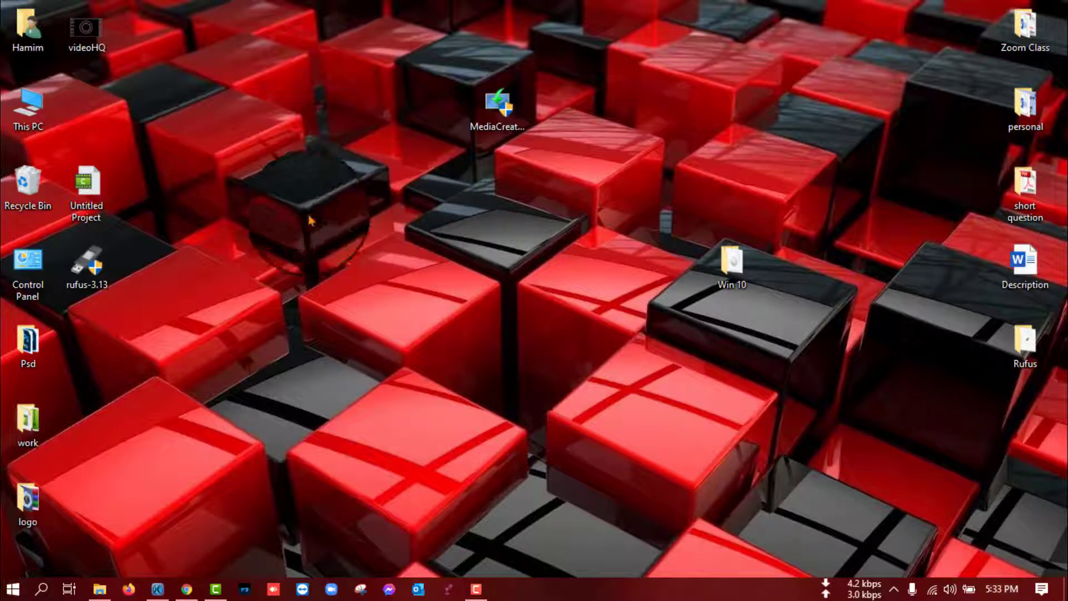
{"action": "right_click", "coordinate": [262, 164]}
{"action": "left_click", "coordinate": [298, 232]}
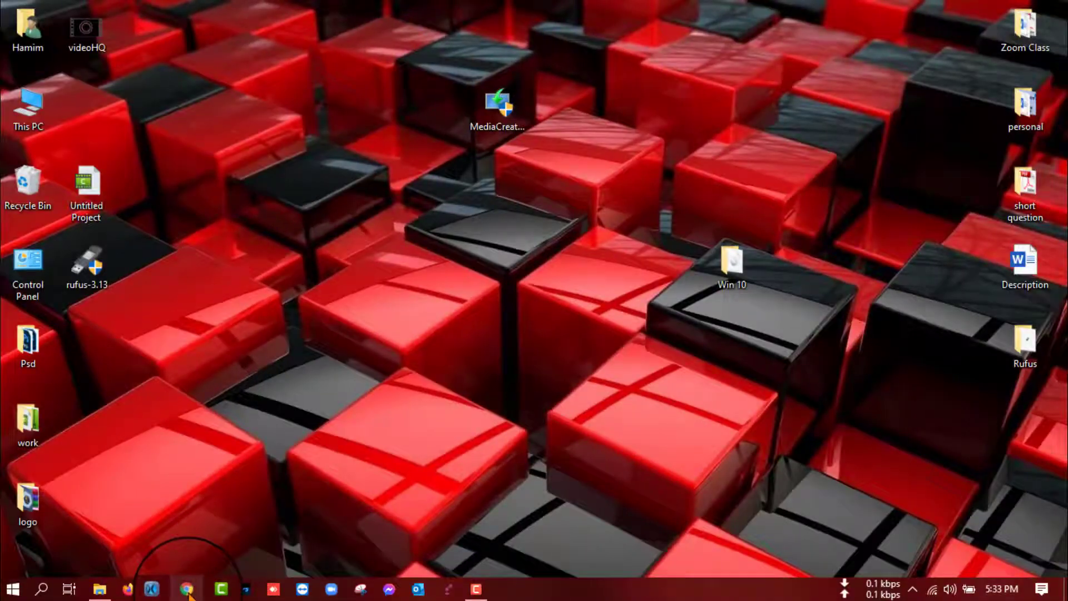
- Open Chrome, search for "windows 10 iso file download", and go to Microsoft's Windows 10 disc image download page
{"action": "left_click", "coordinate": [188, 591]}
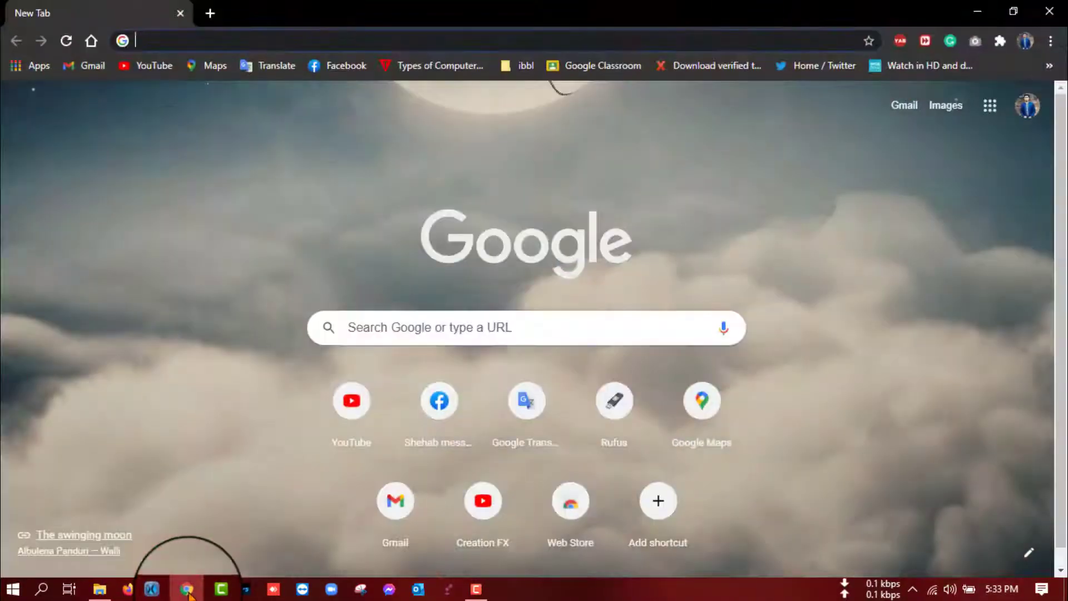
{"action": "left_click", "coordinate": [186, 40]}
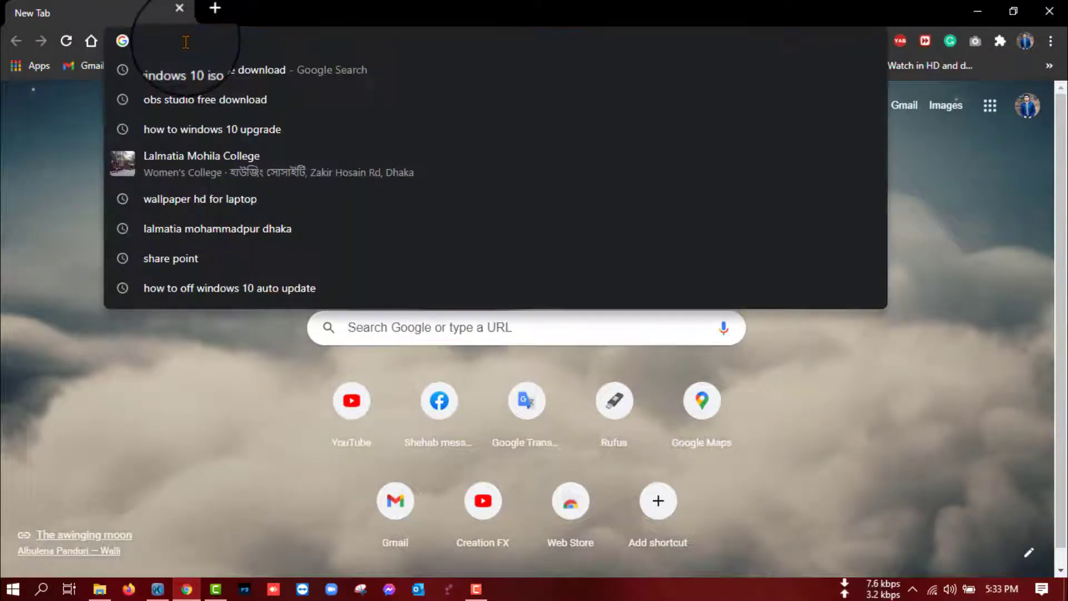
{"action": "type", "text": "win"}
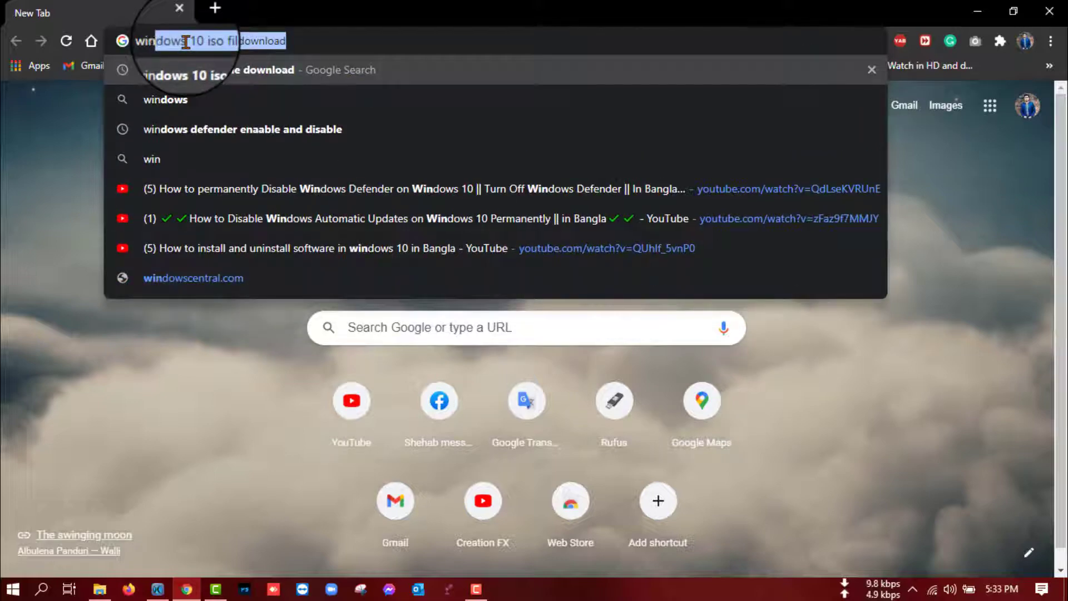
{"action": "key", "text": "Return"}
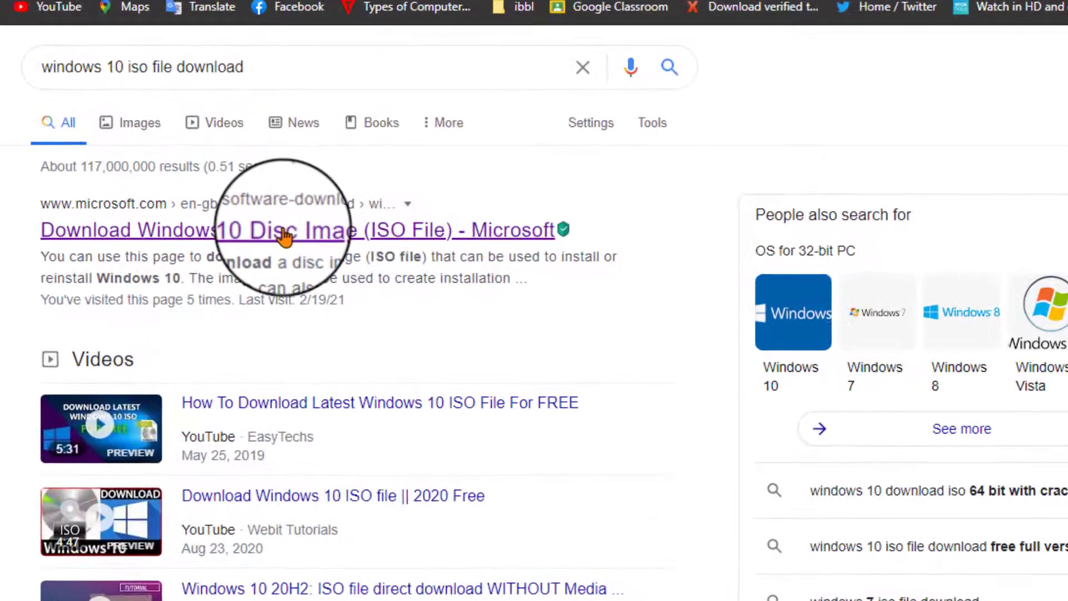
{"action": "left_click", "coordinate": [284, 235]}
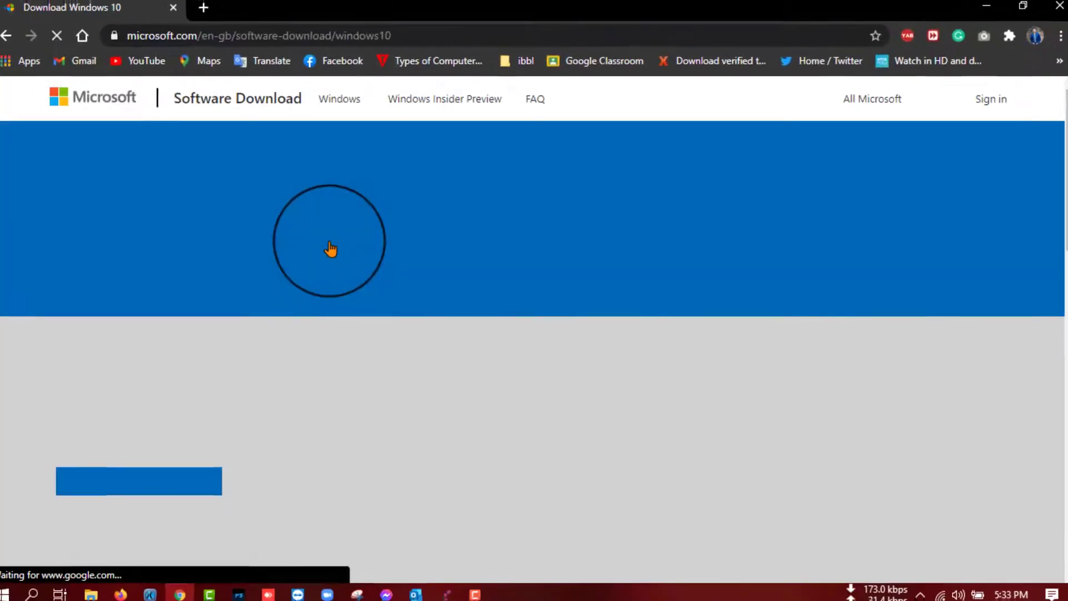
{"action": "scroll", "coordinate": [232, 345], "scroll_direction": "down", "scroll_amount": 5}
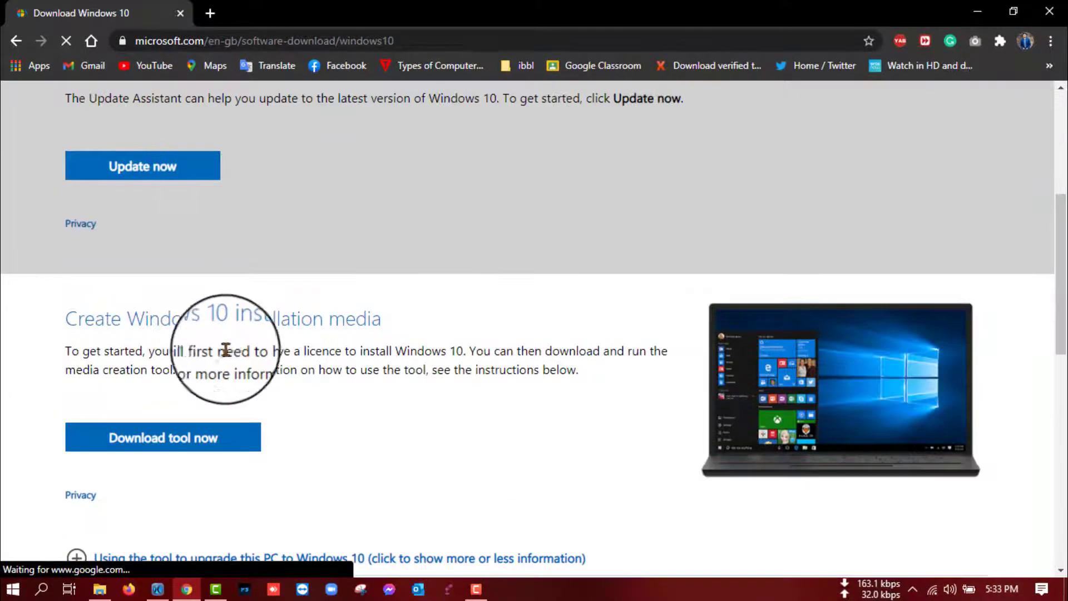
{"action": "left_click", "coordinate": [173, 439]}
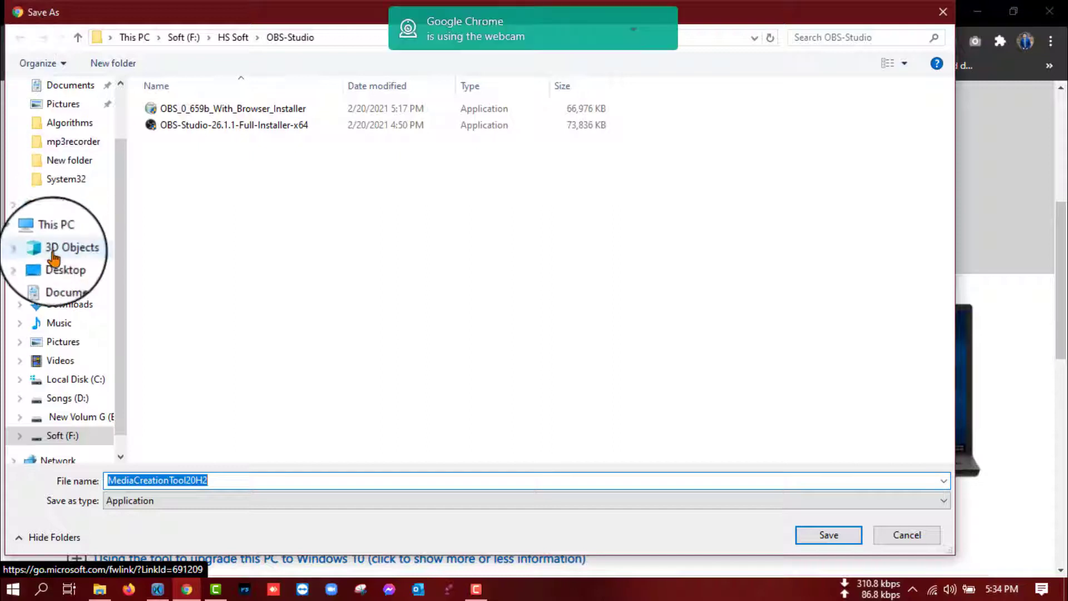
{"action": "left_click", "coordinate": [56, 272]}
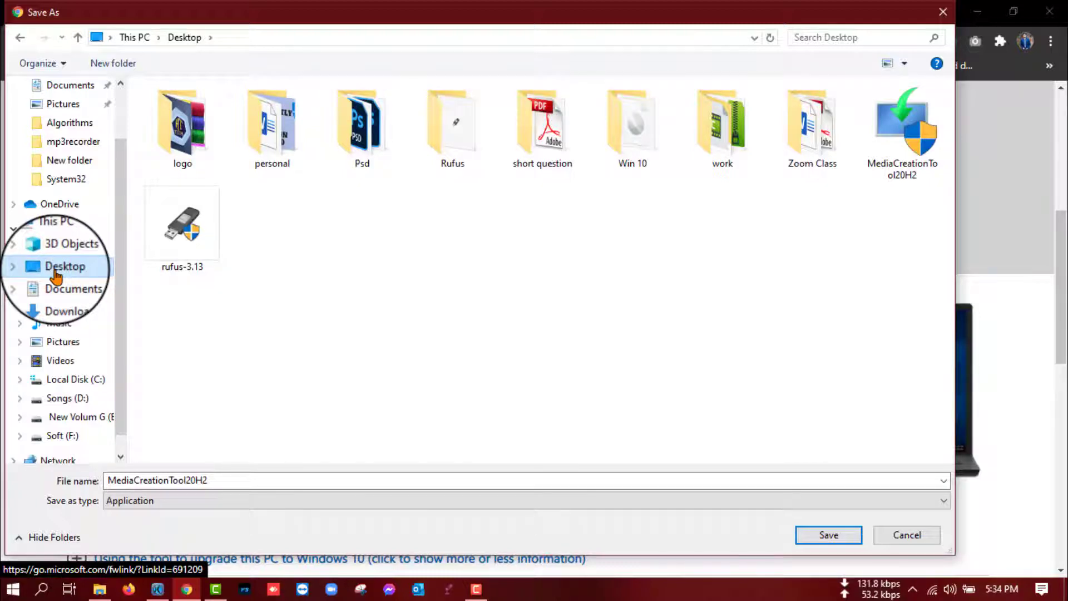
{"action": "left_click", "coordinate": [914, 536]}
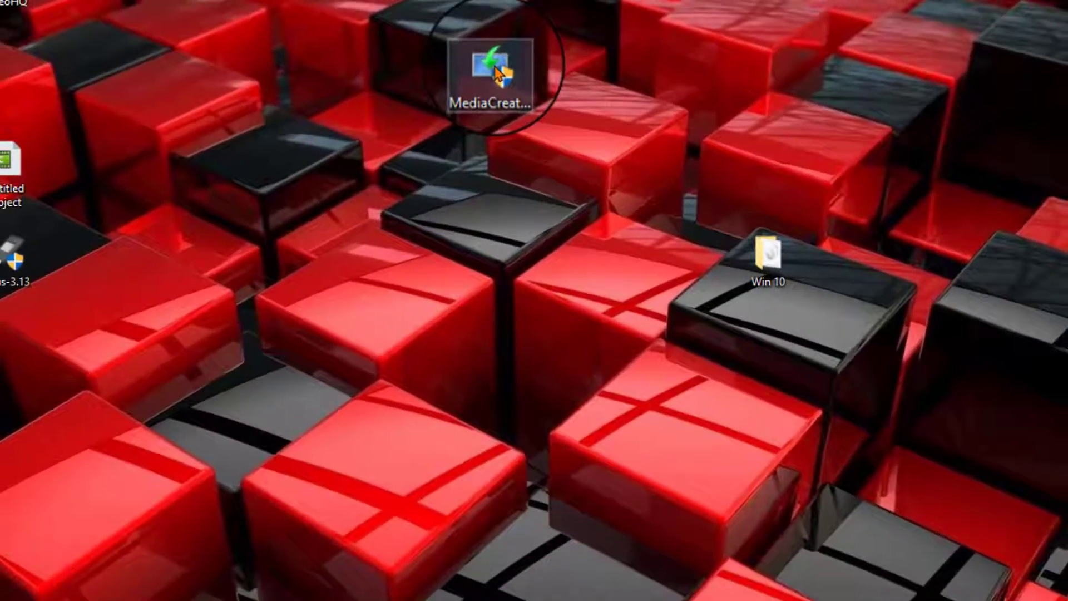
- Run MediaCreationTool20H2 from the desktop and accept its license terms
{"action": "left_click_drag", "start_coordinate": [498, 73], "coordinate": [562, 93]}
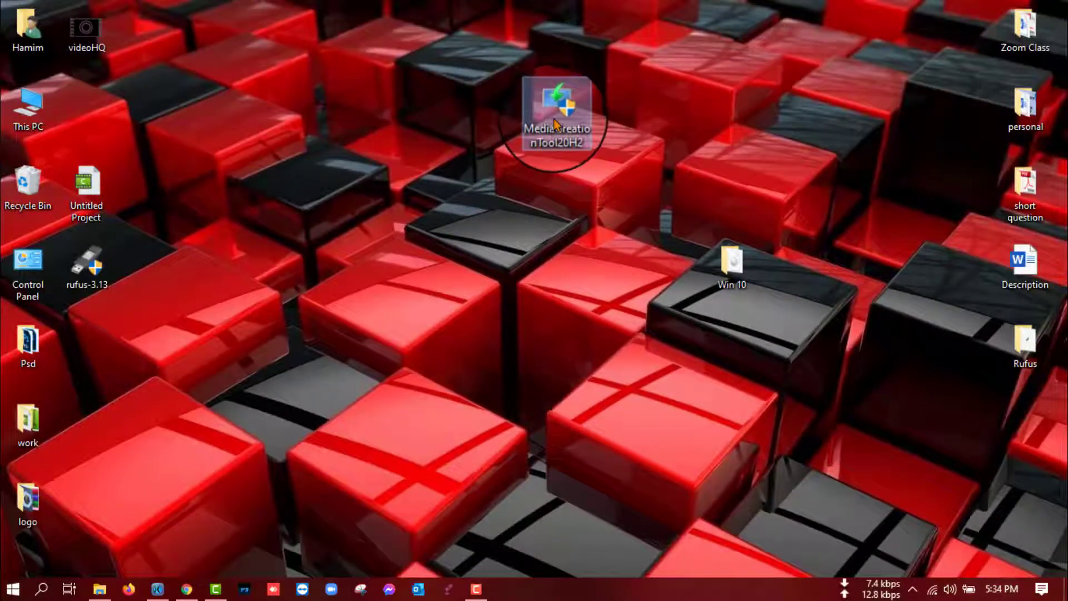
{"action": "mouse_move", "coordinate": [554, 123]}
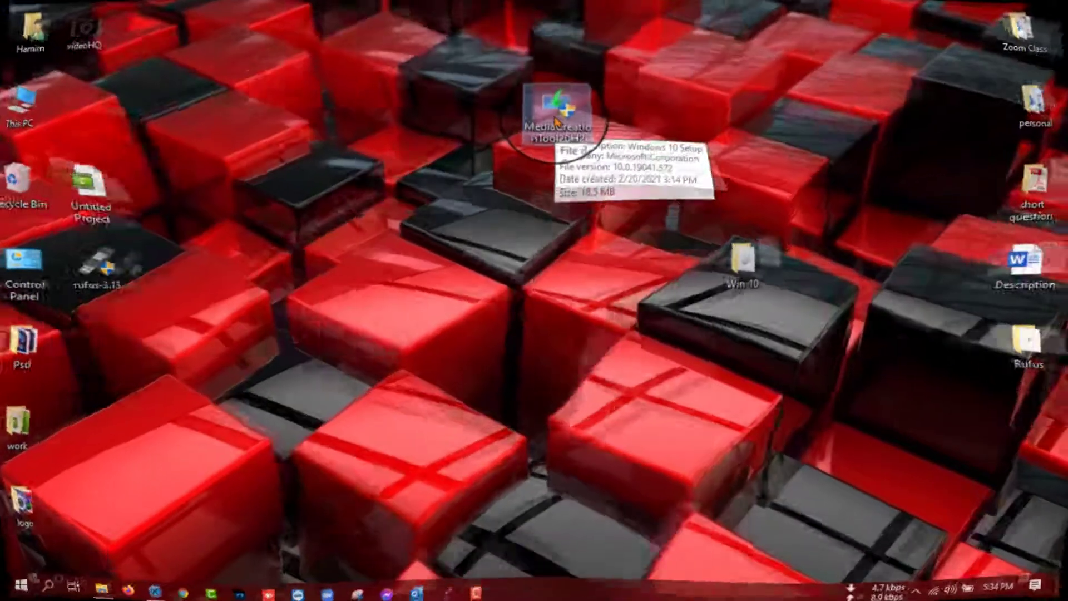
{"action": "double_click", "coordinate": [554, 122]}
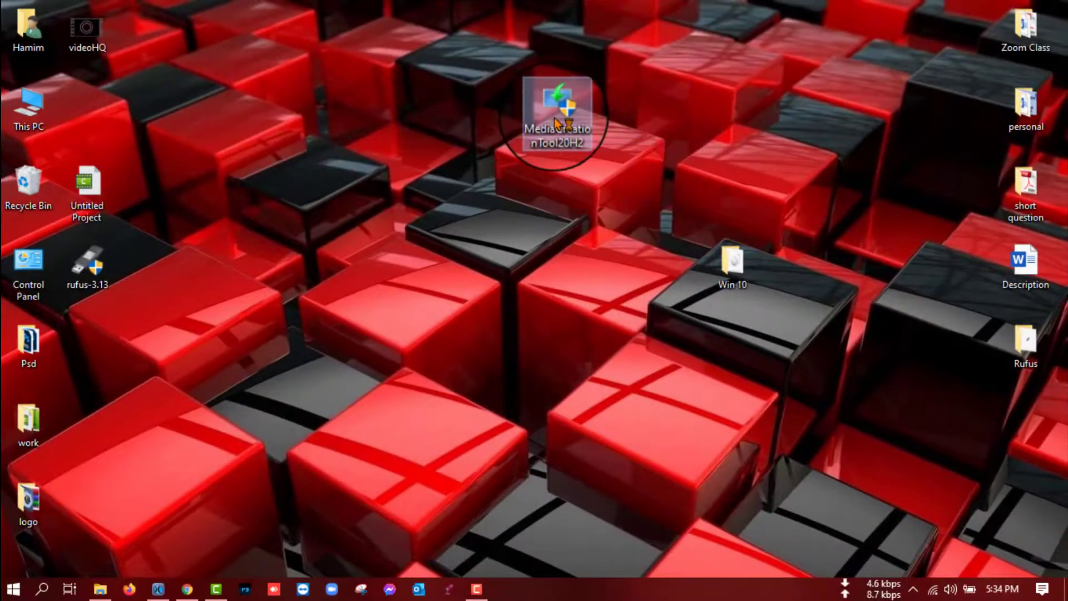
{"action": "left_click", "coordinate": [443, 402]}
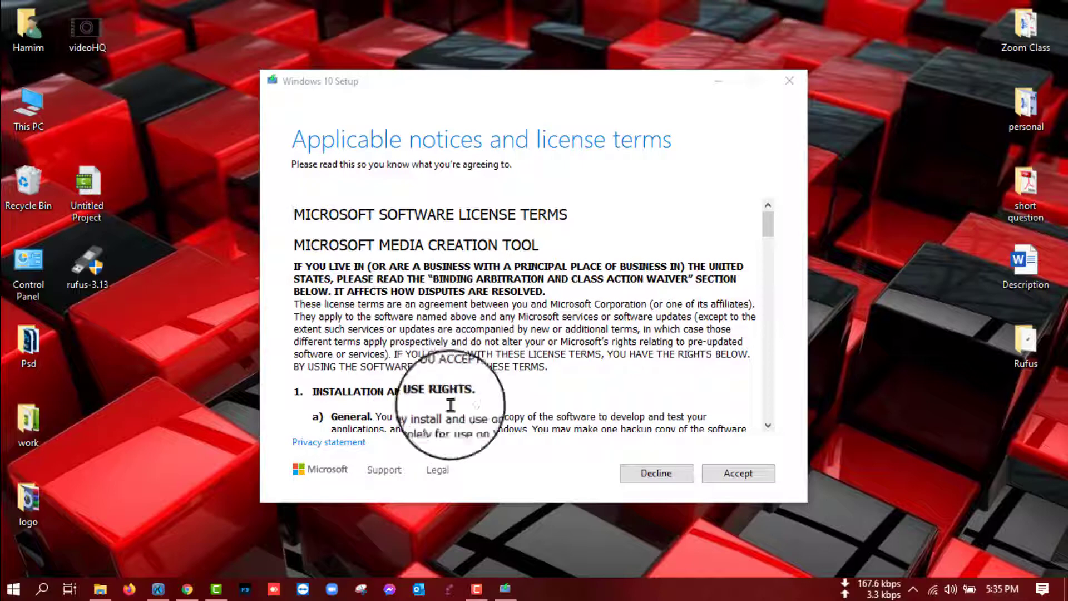
{"action": "left_click", "coordinate": [736, 477]}
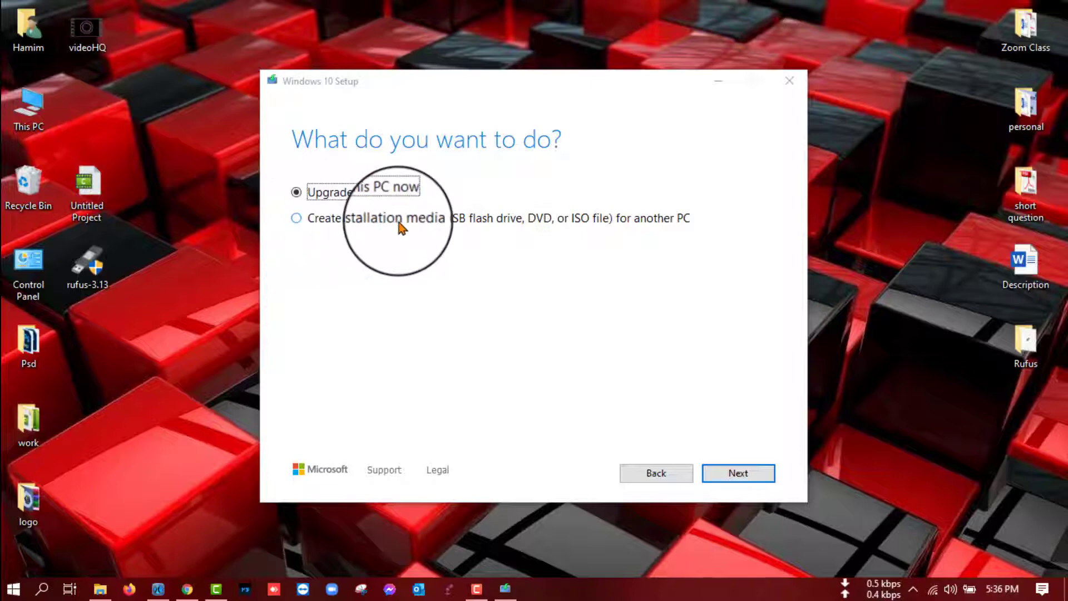
- Choose to create installation media for another PC and continue with the recommended language, edition and architecture options
{"action": "left_click", "coordinate": [329, 223]}
{"action": "left_click", "coordinate": [723, 474]}
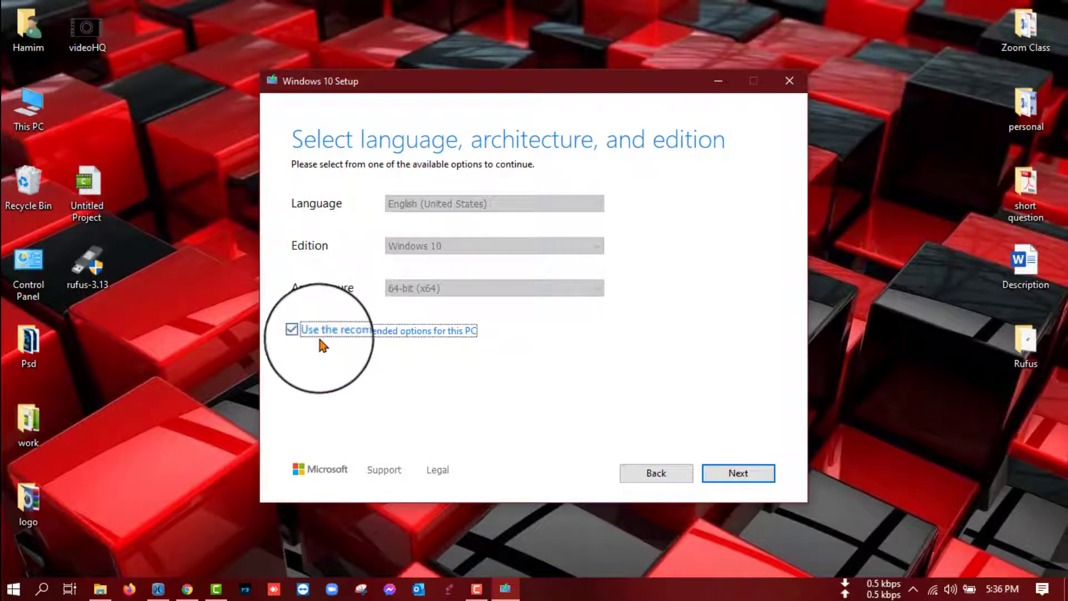
{"action": "left_click", "coordinate": [296, 331]}
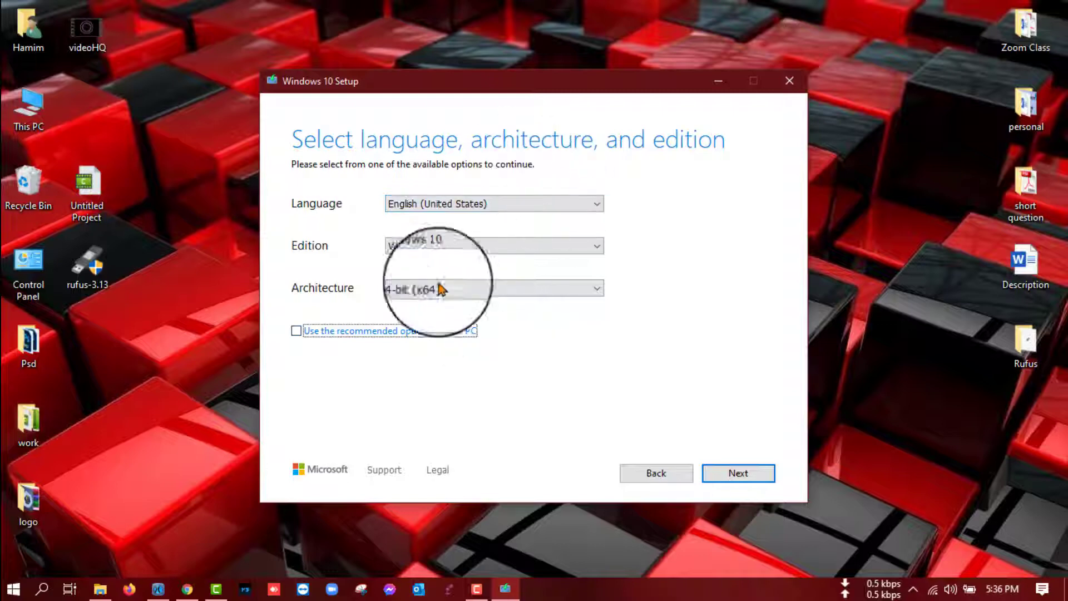
{"action": "left_click", "coordinate": [457, 288]}
{"action": "left_click", "coordinate": [455, 288]}
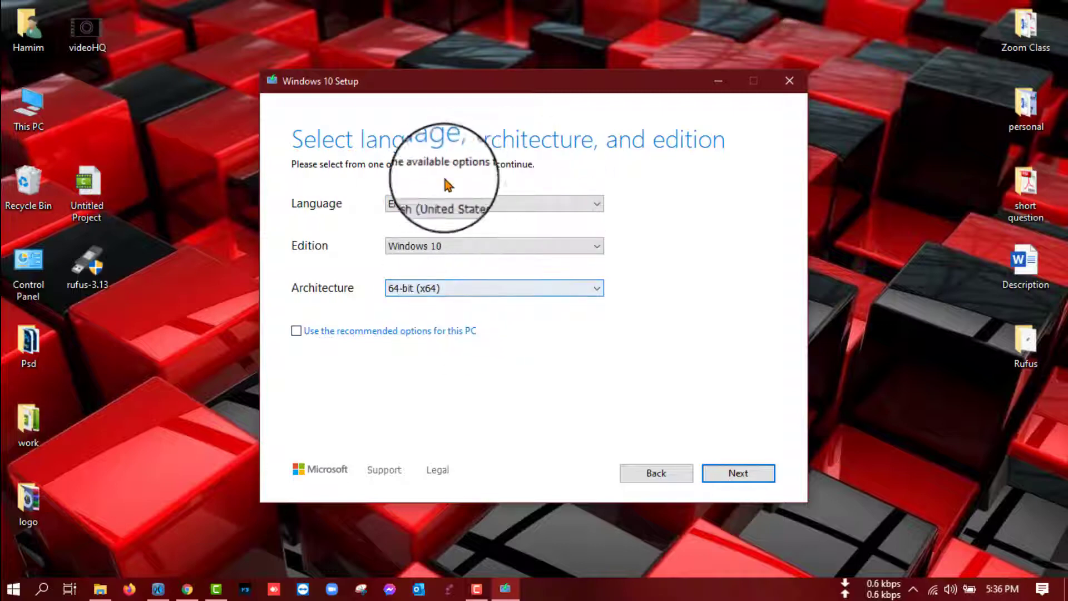
{"action": "left_click", "coordinate": [297, 331]}
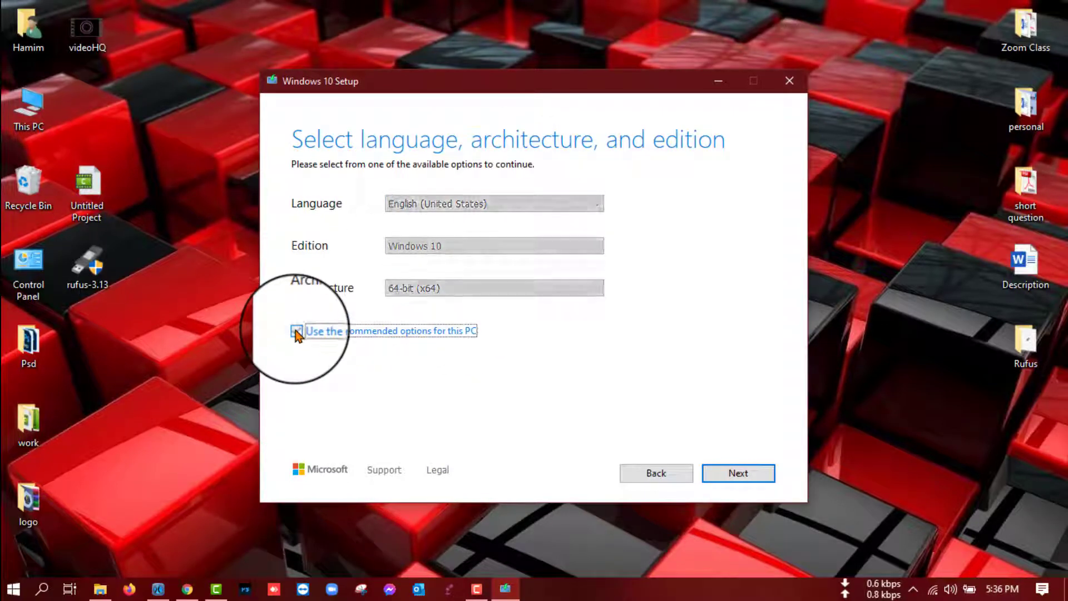
{"action": "left_click", "coordinate": [738, 474]}
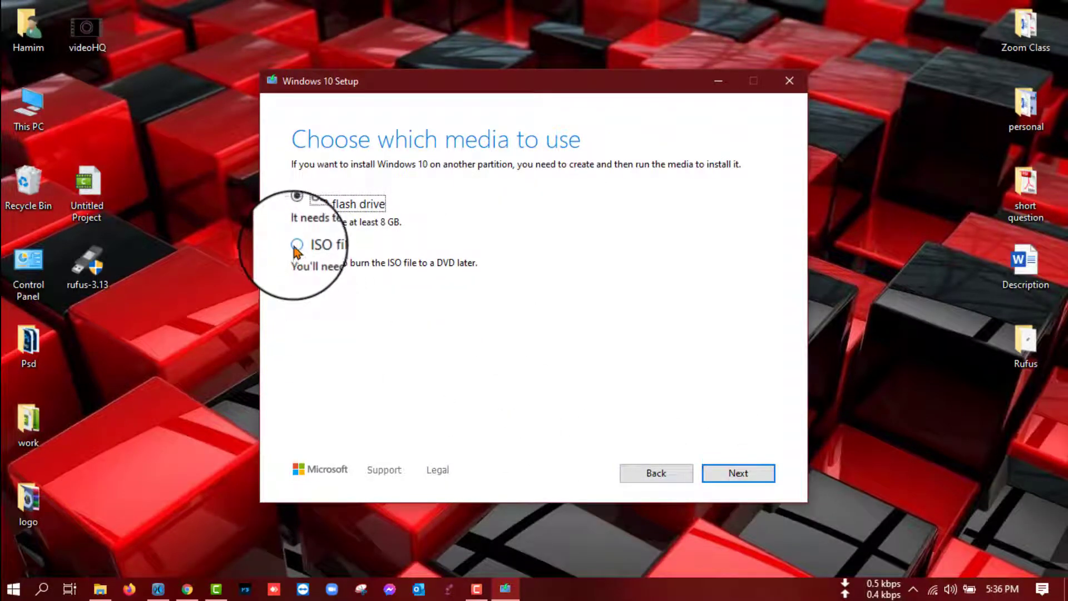
- Choose ISO file as the media type and save it to the Desktop as Windows to start the download
{"action": "left_click", "coordinate": [297, 245]}
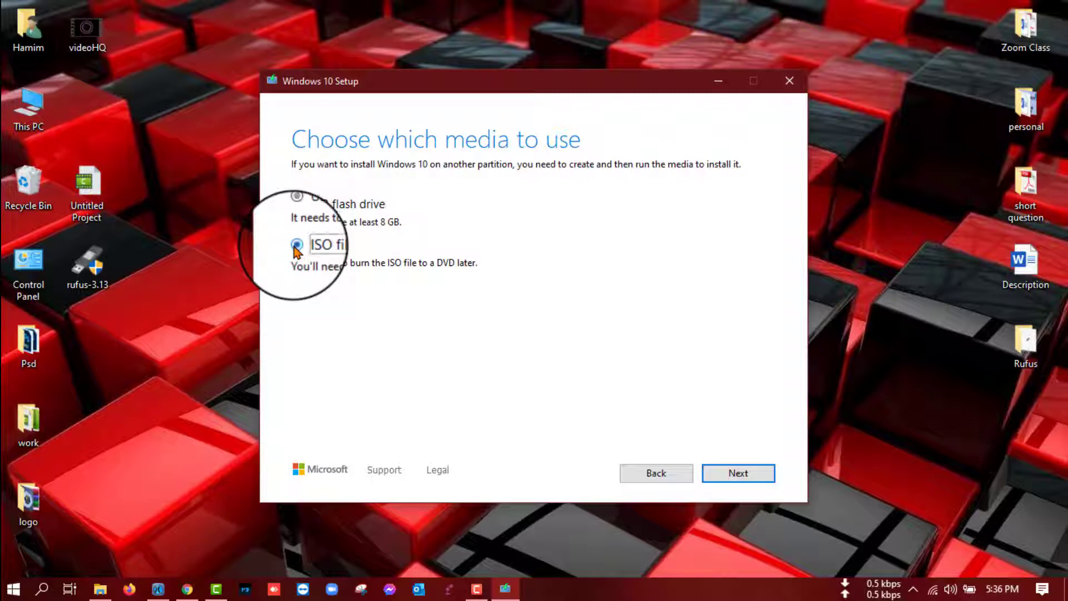
{"action": "left_click", "coordinate": [739, 474]}
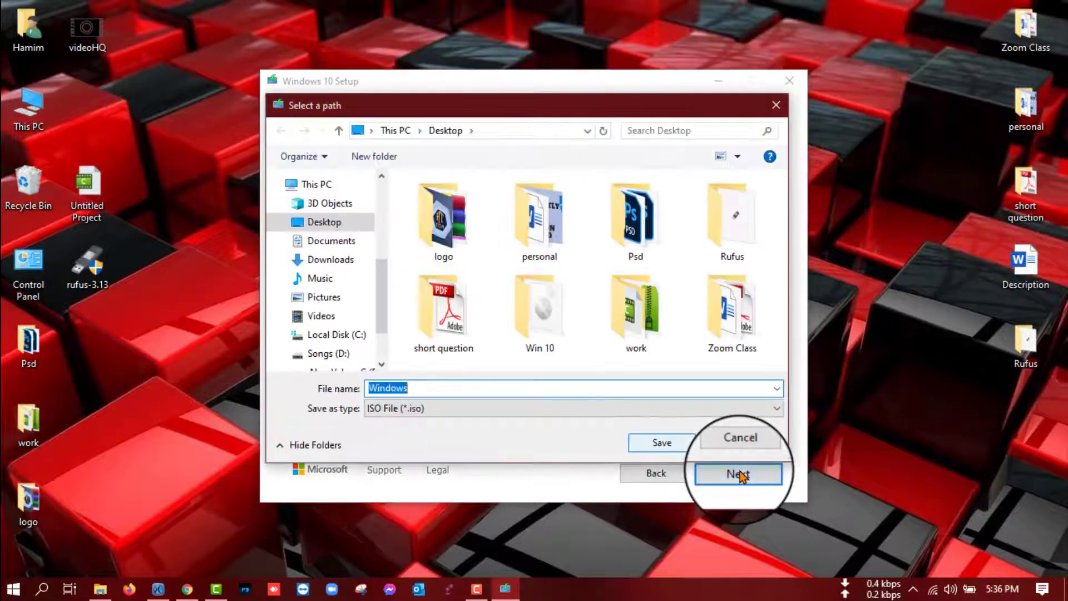
{"action": "left_click", "coordinate": [335, 224]}
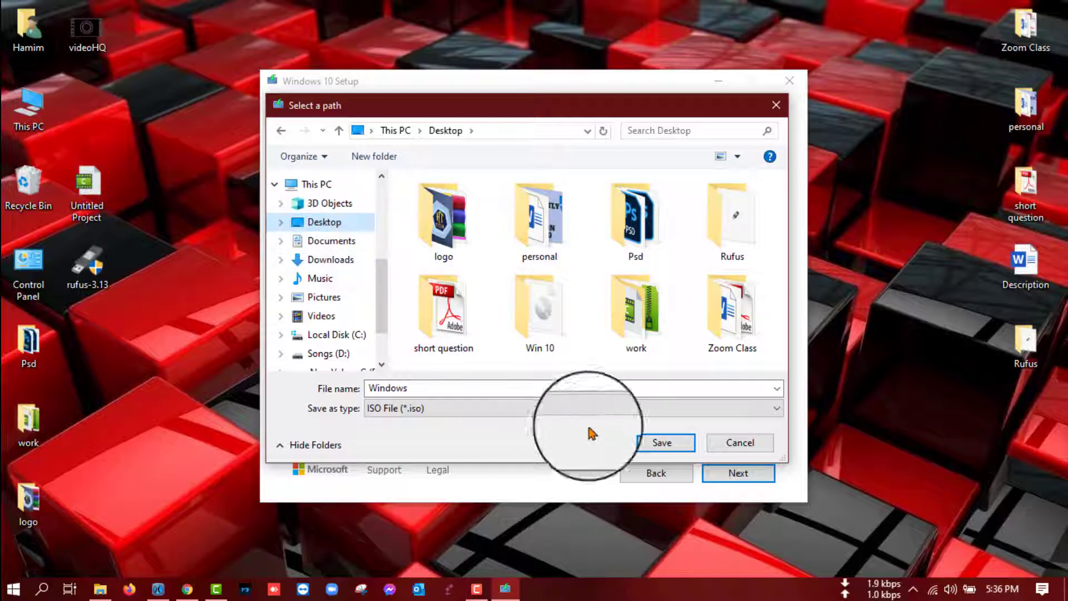
{"action": "left_click", "coordinate": [660, 444]}
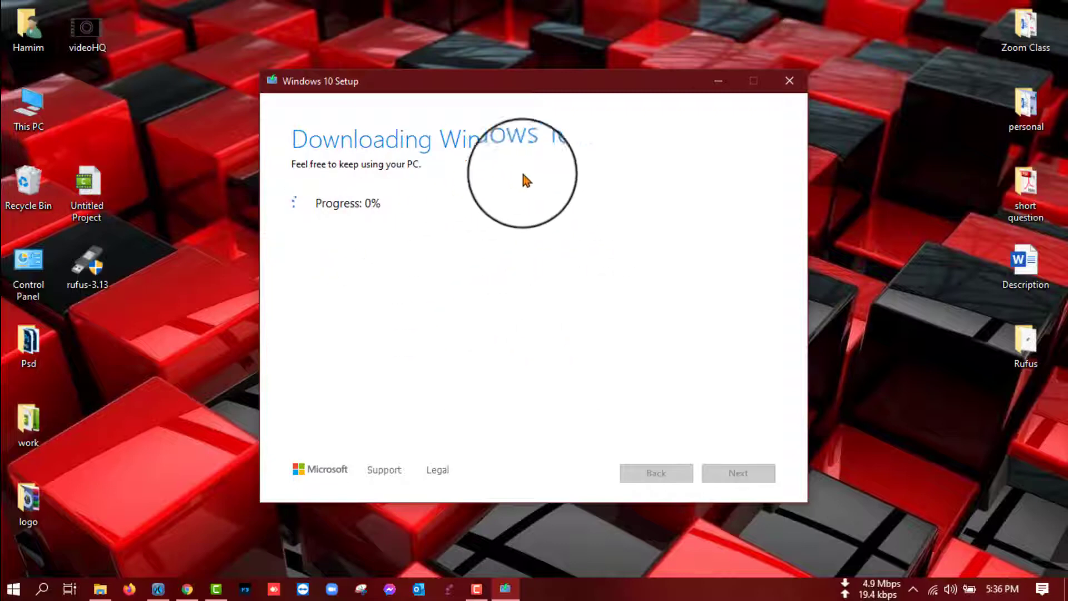
- Quit the Windows 10 setup during its download and return to the desktop
{"action": "left_click", "coordinate": [789, 81]}
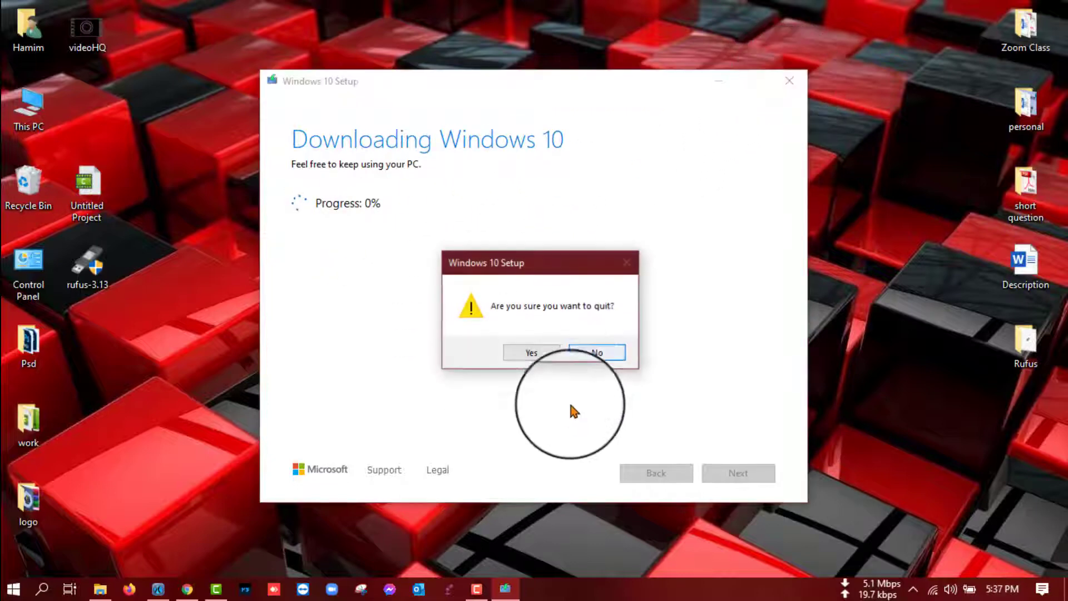
{"action": "left_click", "coordinate": [530, 352]}
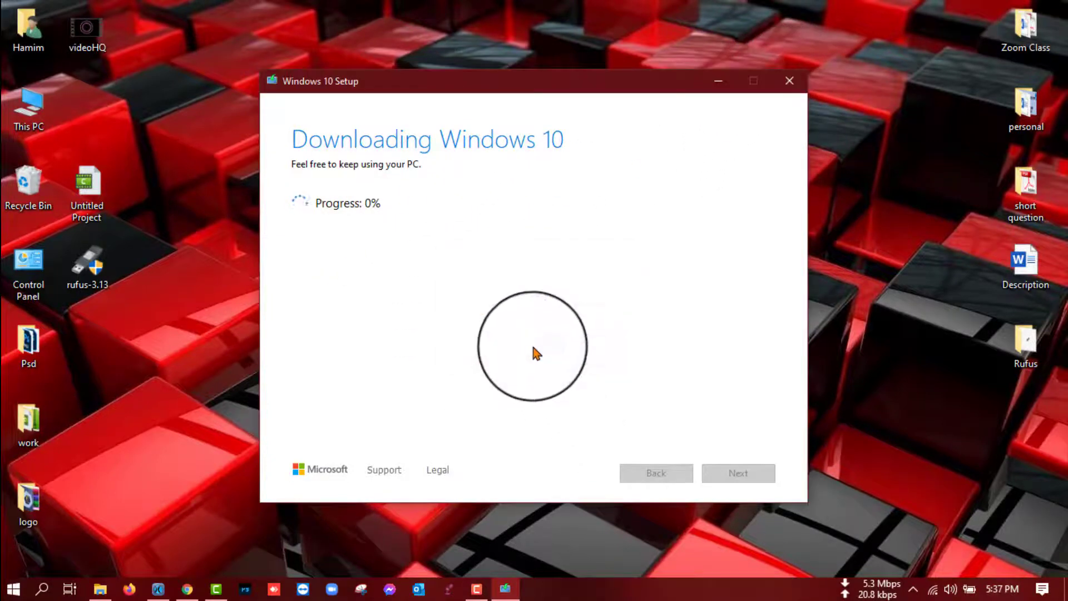
{"action": "left_click", "coordinate": [719, 81]}
{"action": "right_click", "coordinate": [518, 208]}
{"action": "left_click", "coordinate": [538, 254]}
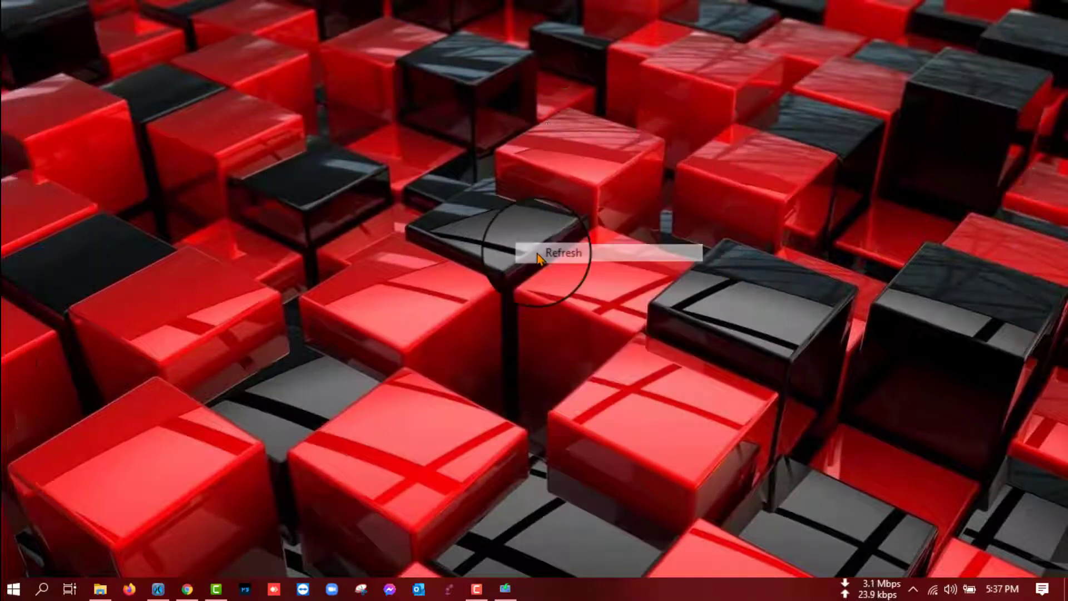
- Open the Win 10 folder on the desktop to examine the Windows 10 disc image file, and close the folder
{"action": "left_click_drag", "start_coordinate": [729, 266], "coordinate": [809, 349]}
{"action": "double_click", "coordinate": [789, 345]}
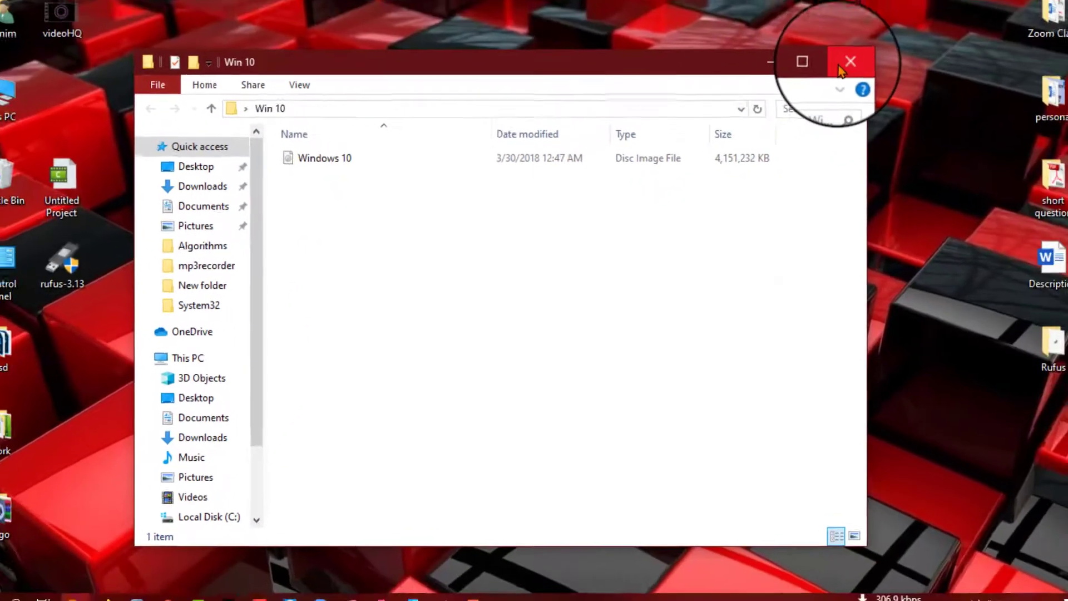
{"action": "left_click", "coordinate": [900, 22]}
{"action": "right_click", "coordinate": [435, 162]}
{"action": "left_click", "coordinate": [472, 224]}
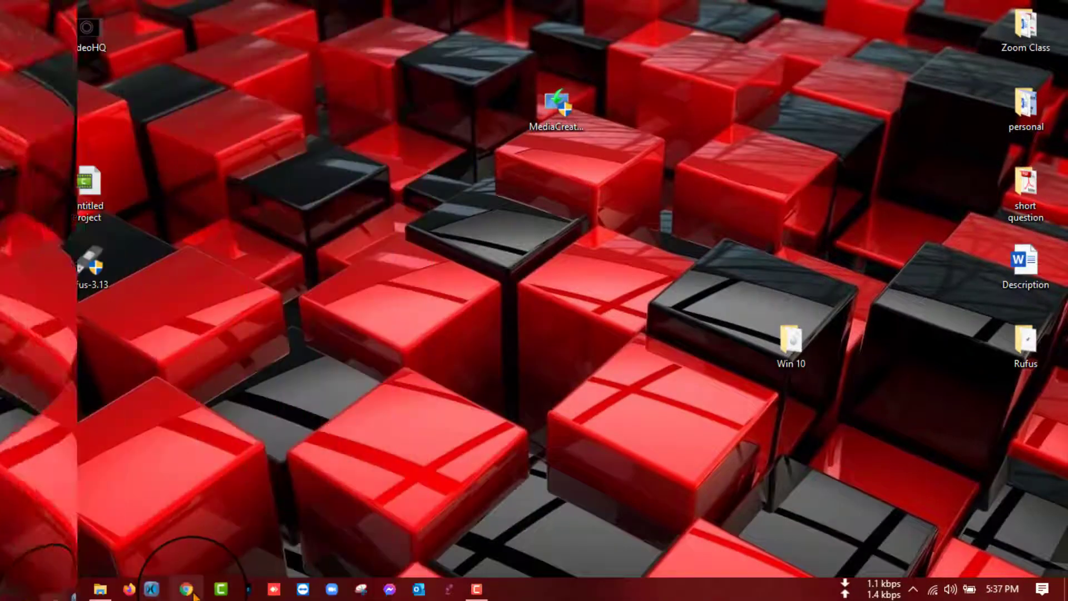
- Switch to Chrome and open the Rufus website at rufus.ie in a new tab
{"action": "mouse_move", "coordinate": [193, 594]}
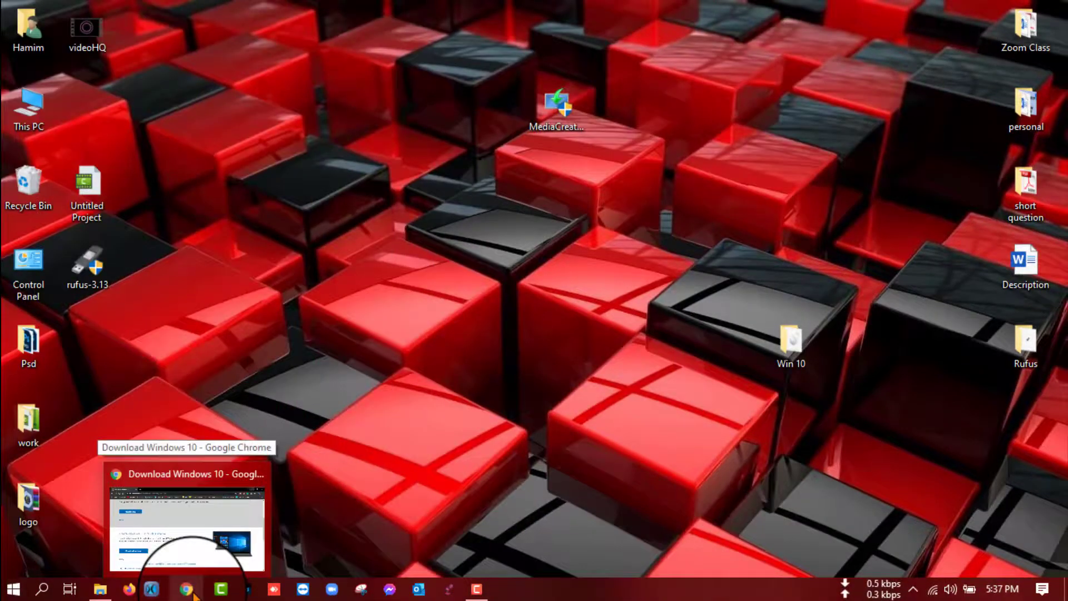
{"action": "left_click", "coordinate": [183, 548]}
{"action": "left_click", "coordinate": [213, 14]}
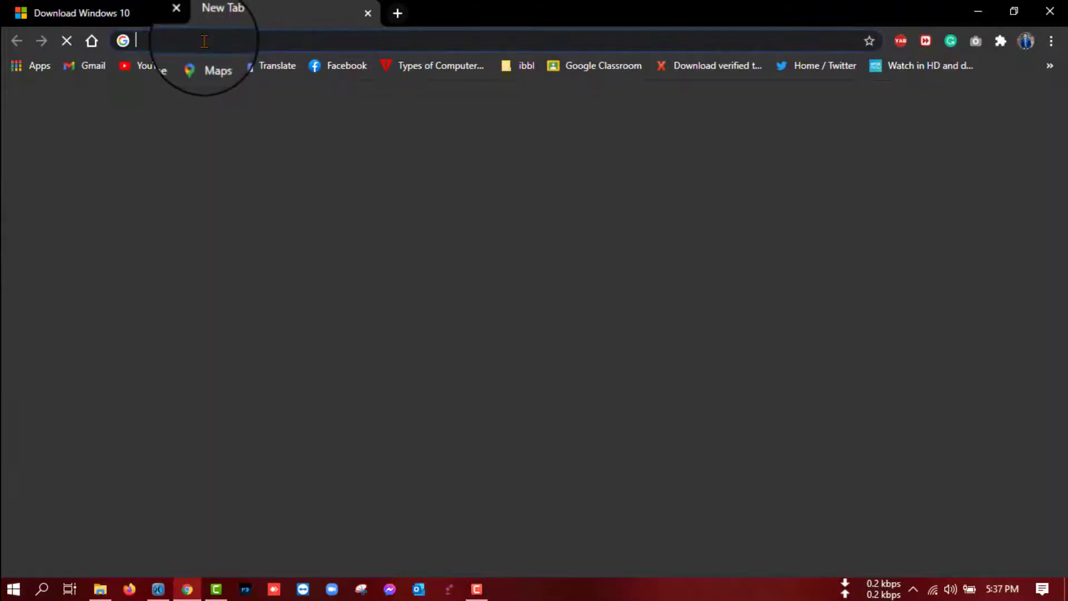
{"action": "left_click", "coordinate": [205, 42]}
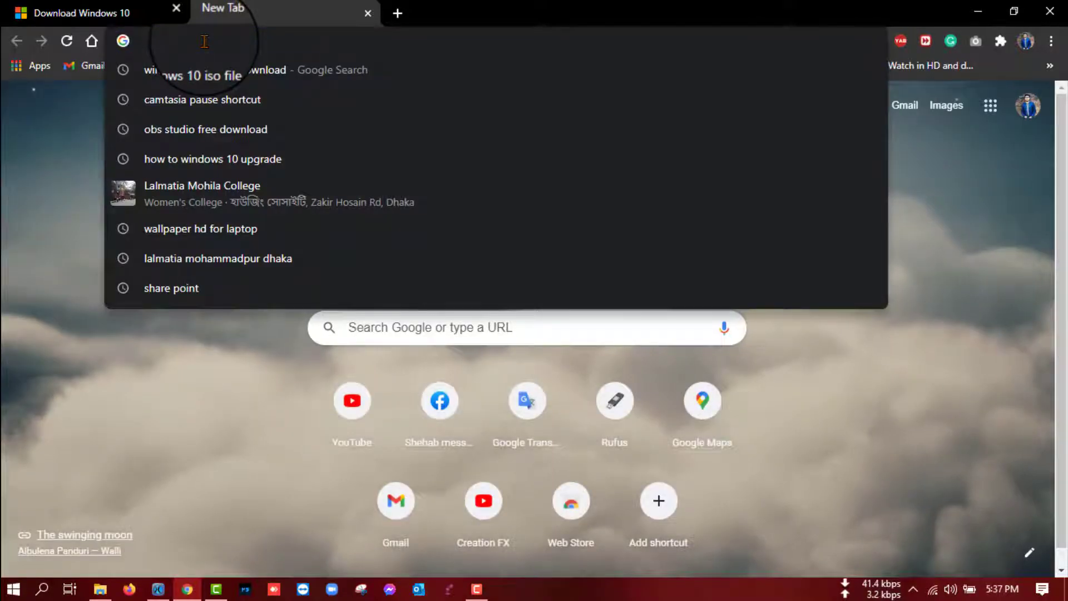
{"action": "type", "text": "r"}
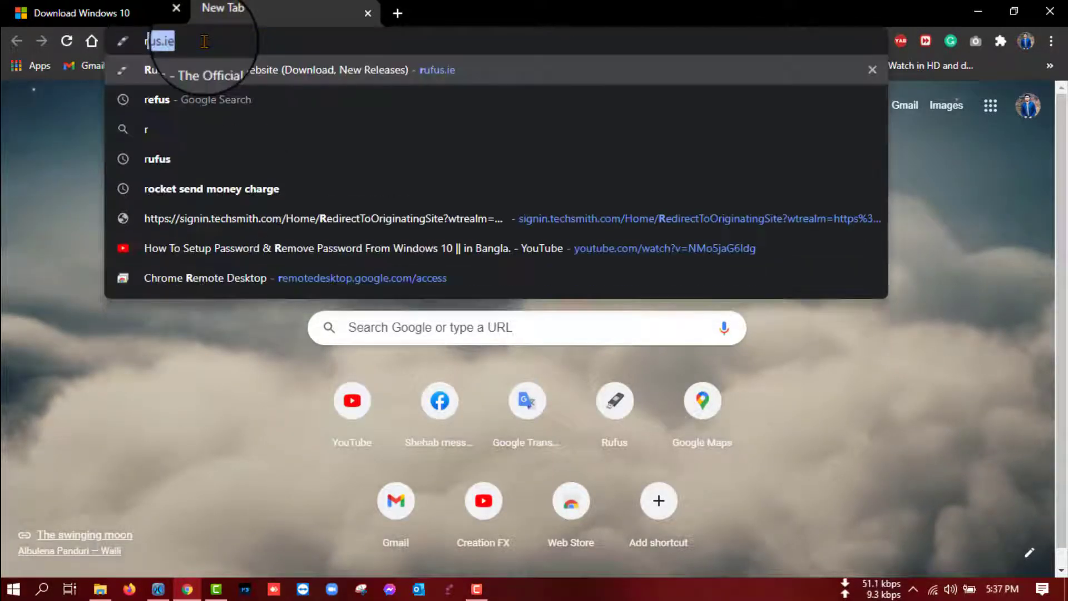
{"action": "type", "text": "ufu"}
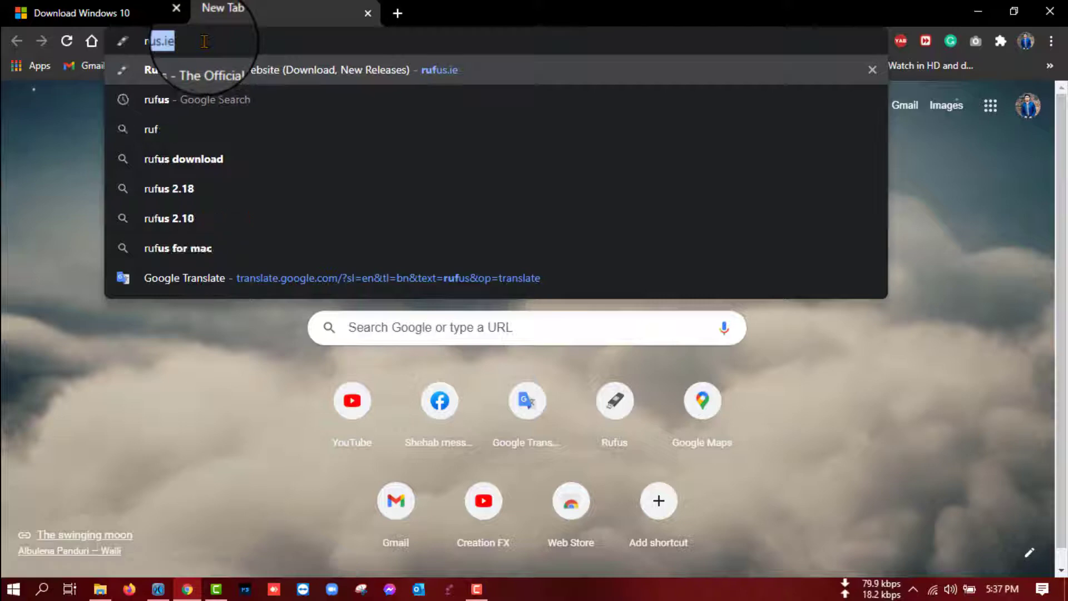
{"action": "type", "text": "s.i"}
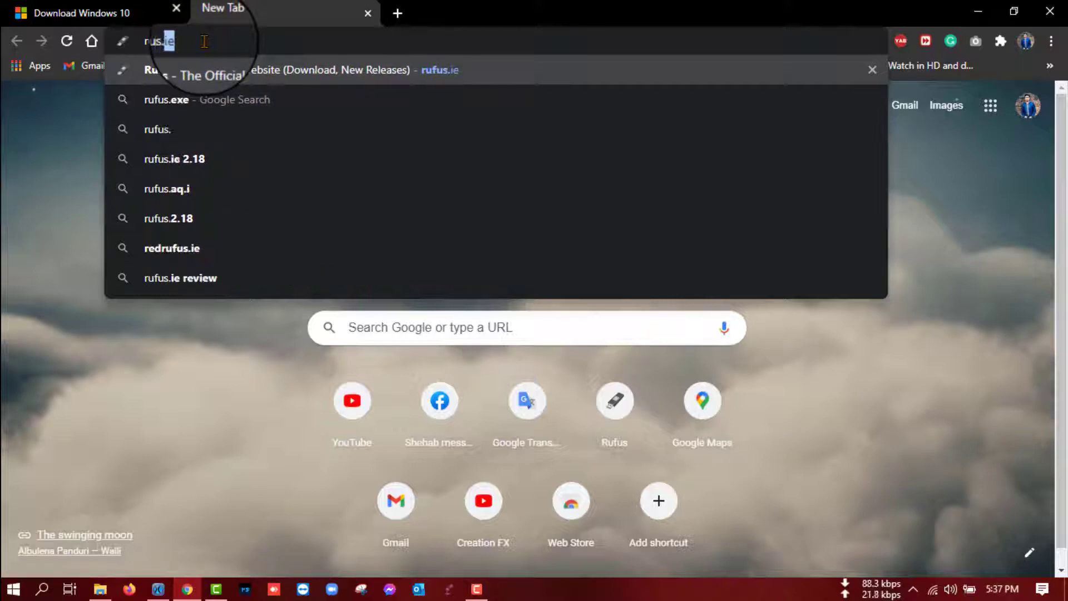
{"action": "type", "text": "e"}
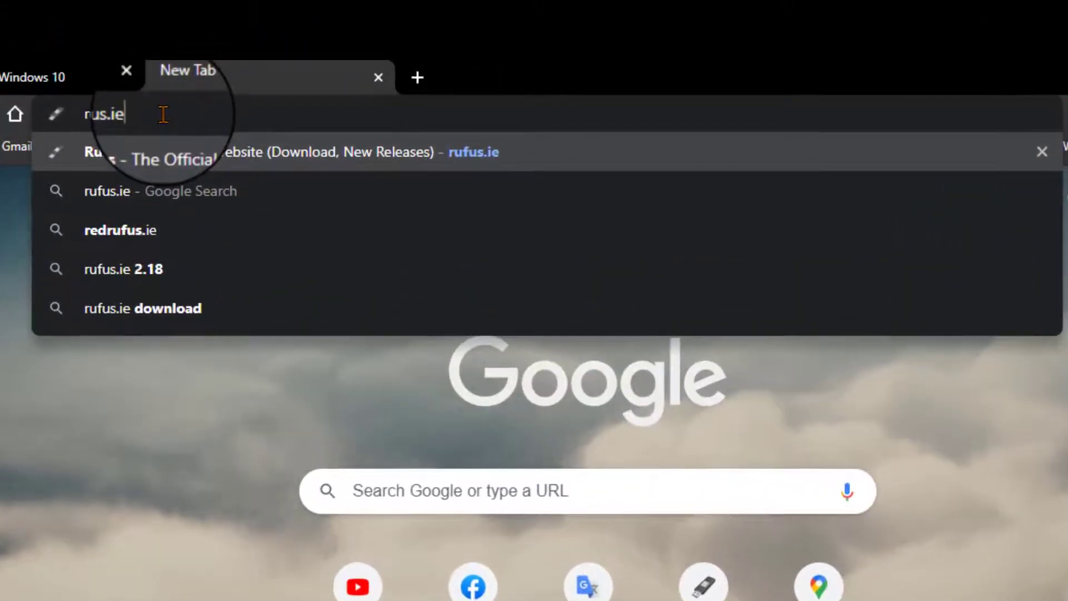
{"action": "key", "text": "Return"}
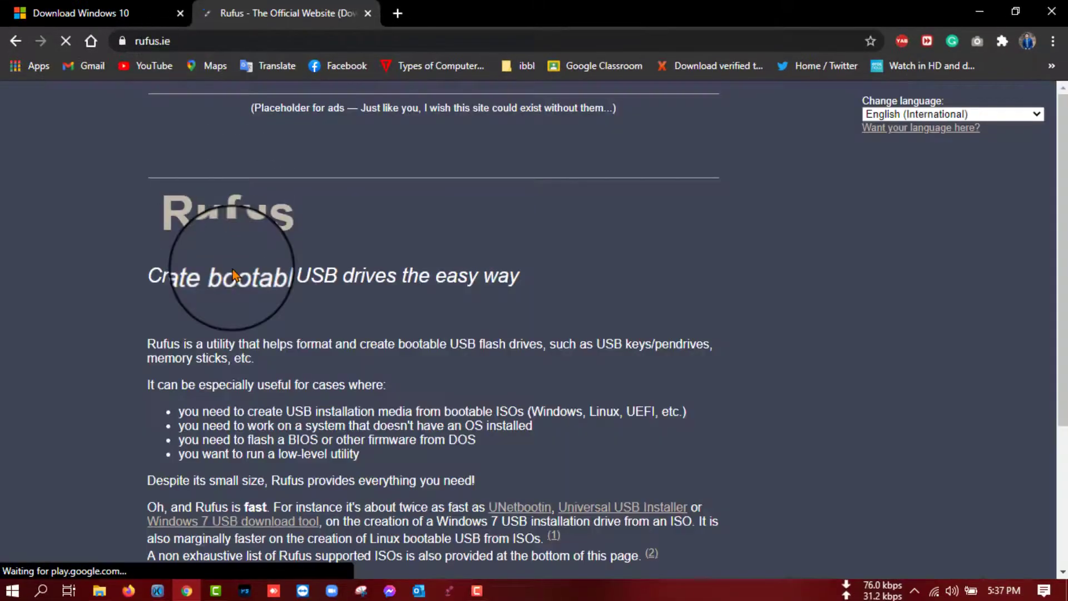
- Find the Download section on the Rufus page, request the Rufus 3.13 download, and cancel saving the file
{"action": "scroll", "coordinate": [254, 371], "scroll_direction": "down", "scroll_amount": 5}
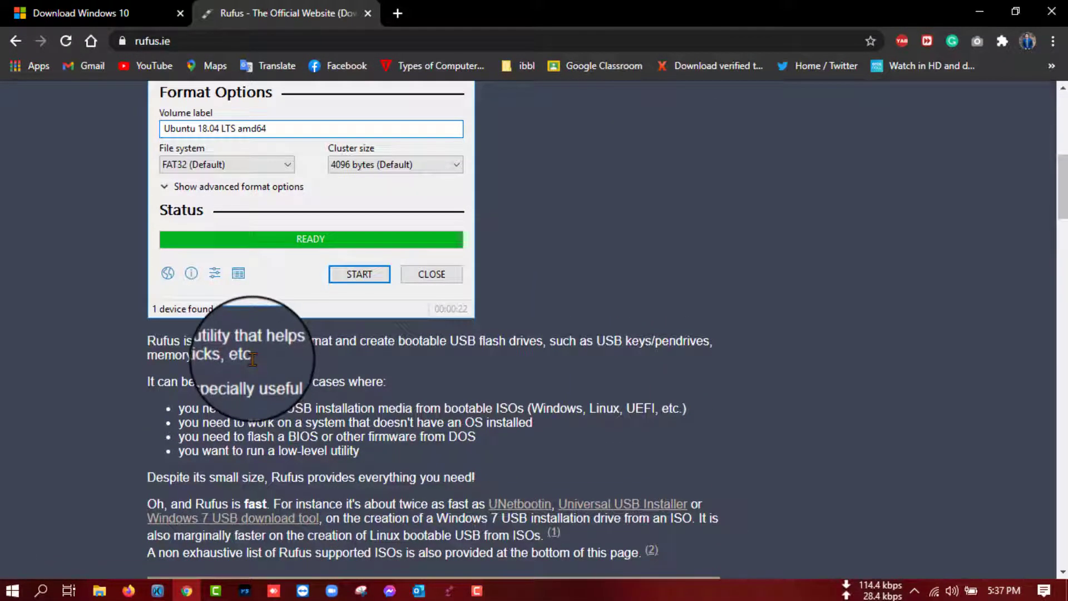
{"action": "scroll", "coordinate": [255, 369], "scroll_direction": "down", "scroll_amount": 4}
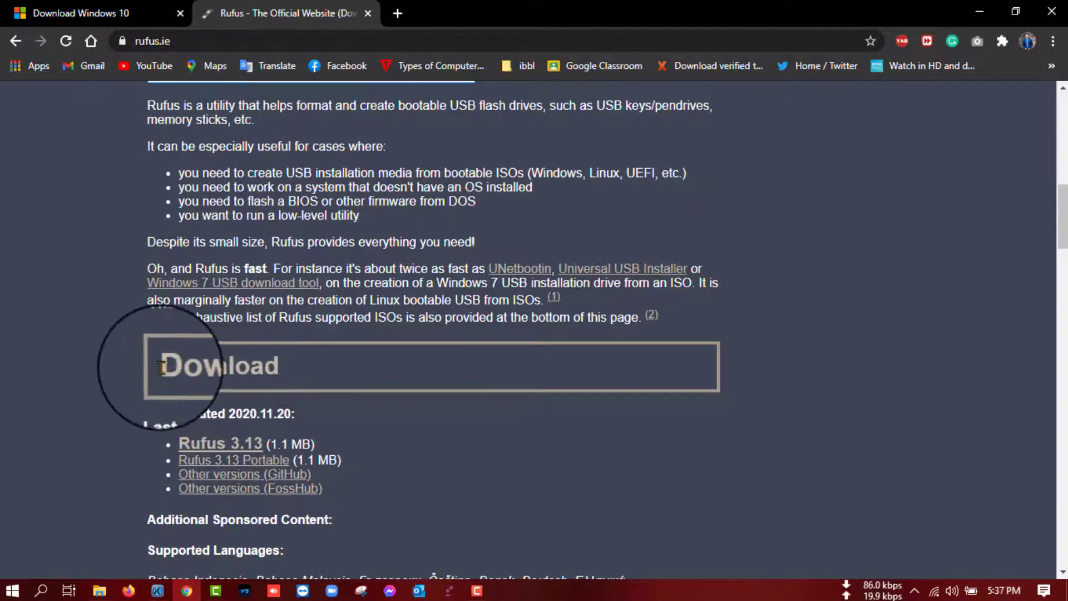
{"action": "left_click_drag", "start_coordinate": [154, 364], "coordinate": [310, 370]}
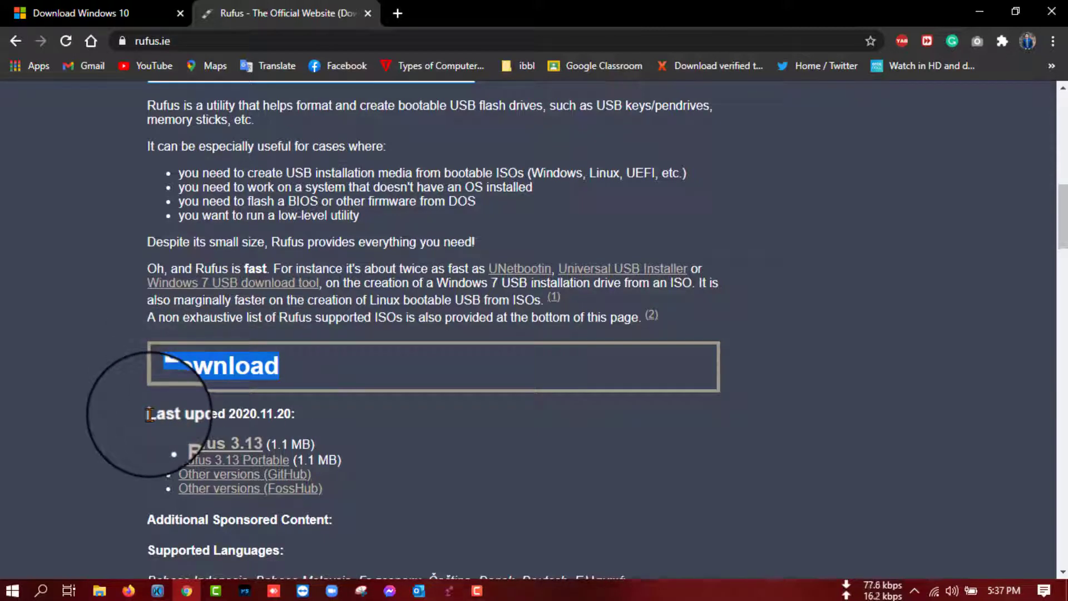
{"action": "left_click_drag", "start_coordinate": [149, 414], "coordinate": [301, 423]}
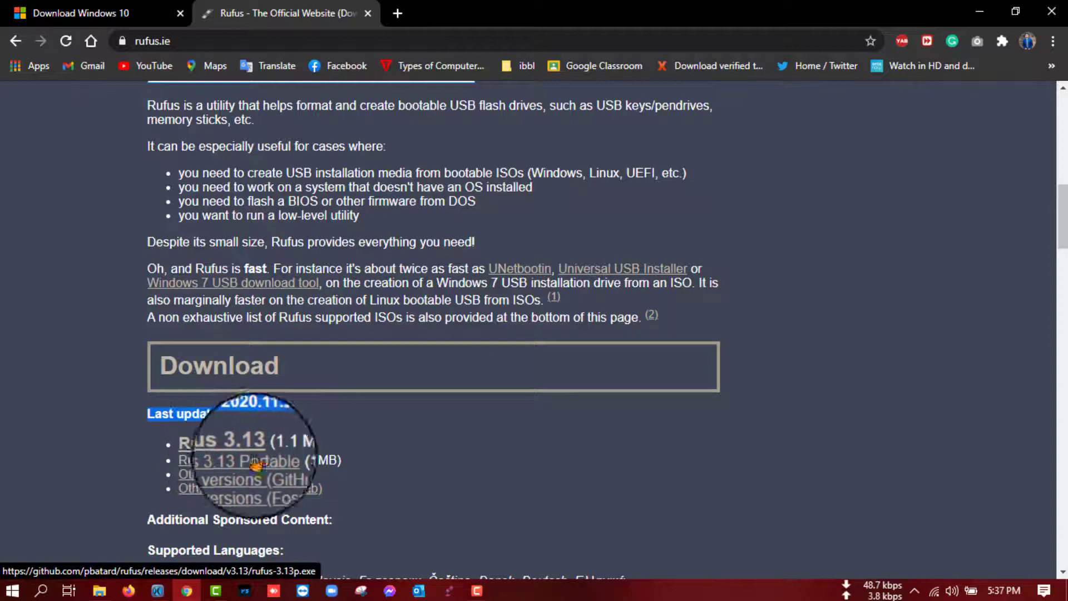
{"action": "left_click", "coordinate": [223, 445]}
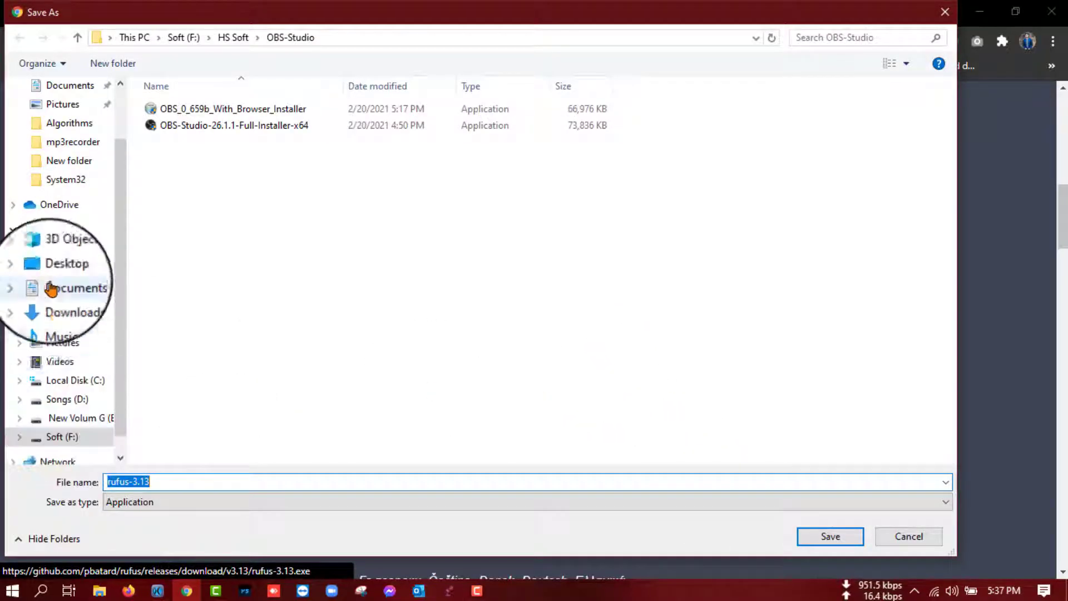
{"action": "scroll", "coordinate": [84, 278], "scroll_direction": "up", "scroll_amount": 3}
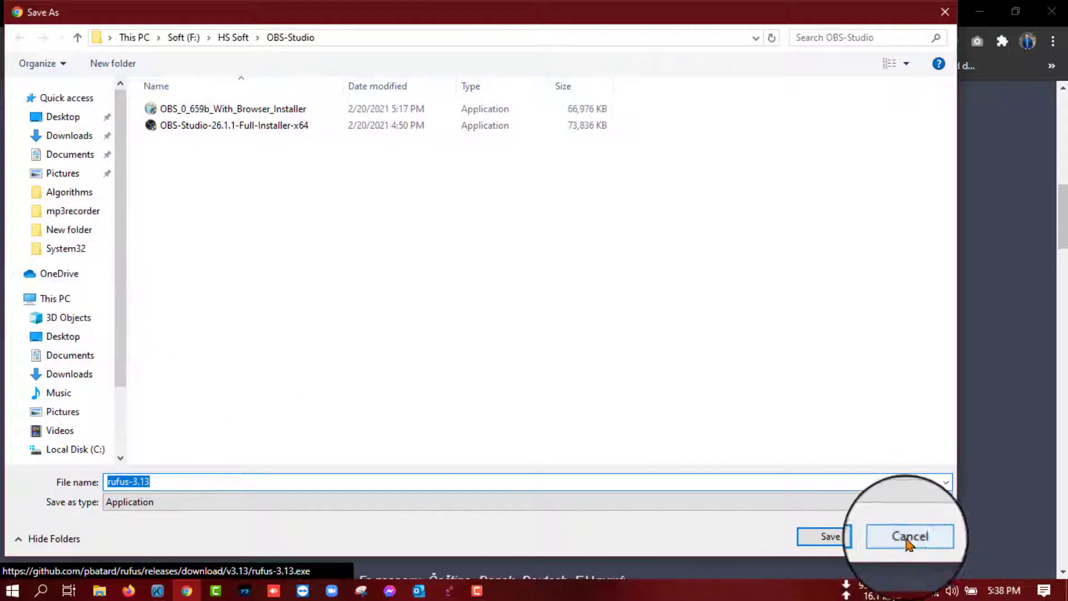
{"action": "left_click", "coordinate": [927, 543]}
- Return to the desktop, move the rufus-3.13 icon into open space and launch Rufus
{"action": "left_click", "coordinate": [980, 10]}
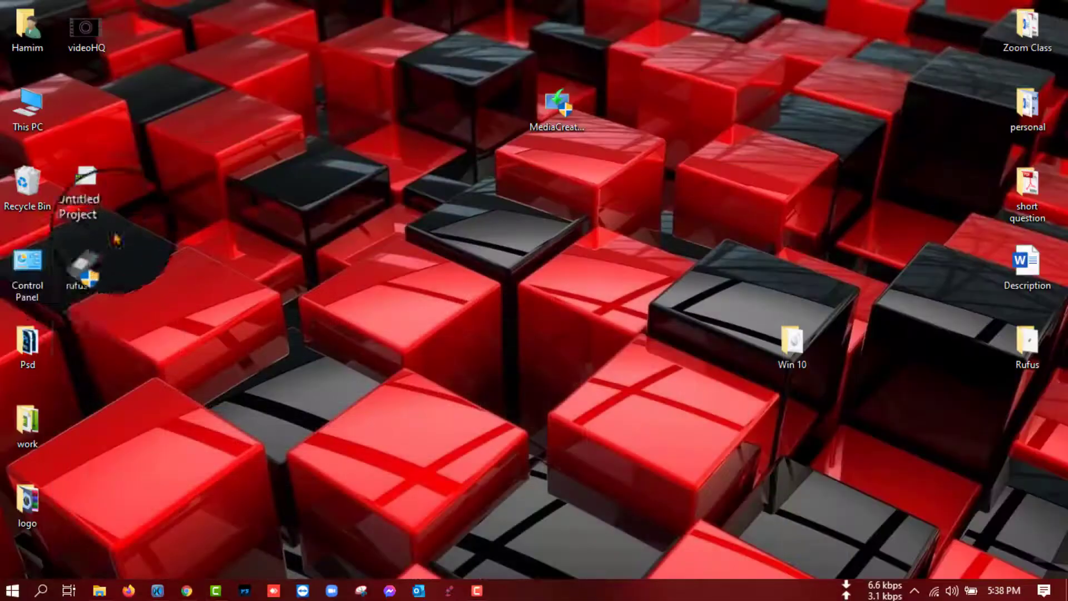
{"action": "left_click_drag", "start_coordinate": [118, 270], "coordinate": [353, 185]}
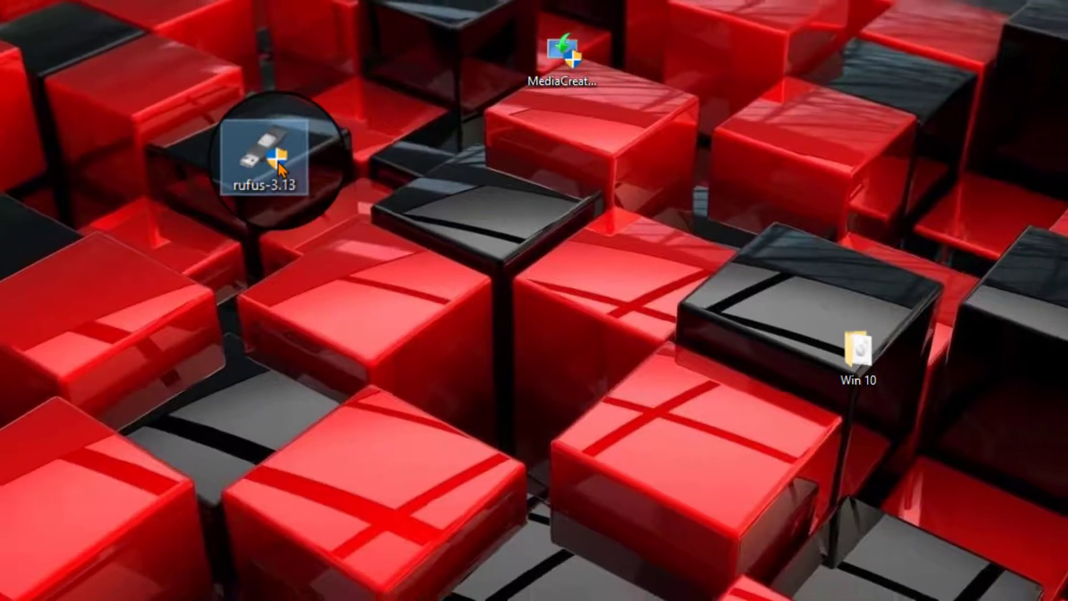
{"action": "double_click", "coordinate": [262, 154]}
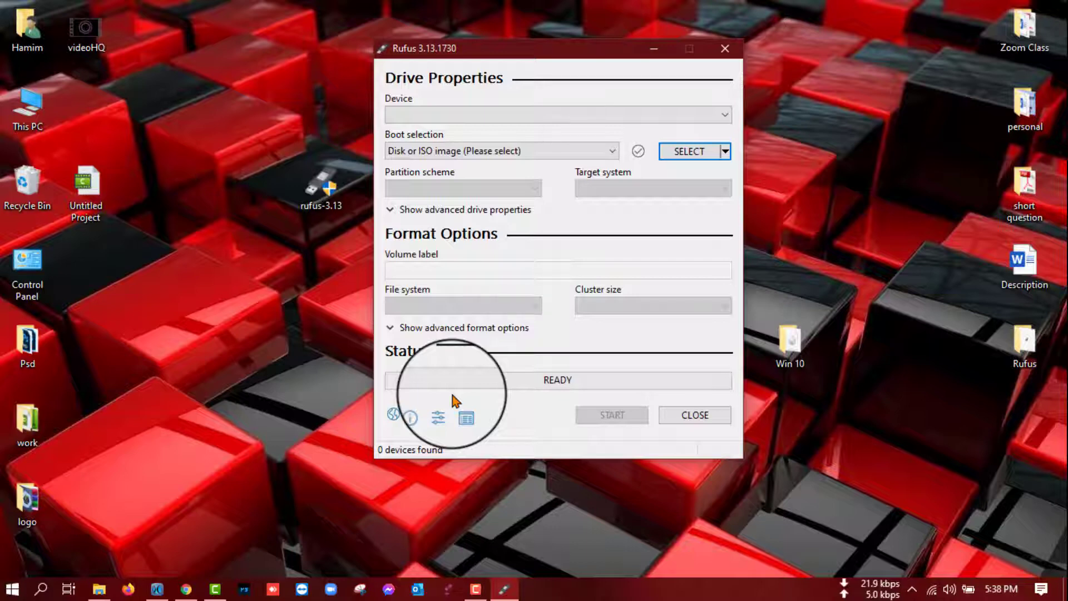
{"action": "right_click", "coordinate": [840, 157]}
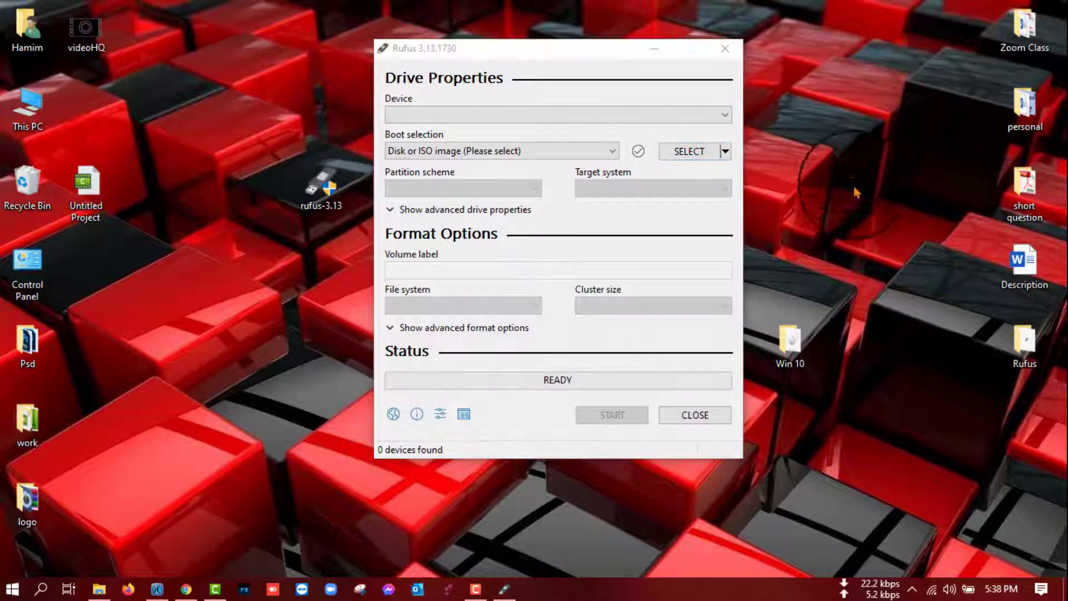
{"action": "left_click", "coordinate": [857, 204]}
- Reposition the Rufus window and check the device list, keeping ESD-ISO (H:) [16 GB] as the device
{"action": "left_click_drag", "start_coordinate": [551, 54], "coordinate": [583, 84]}
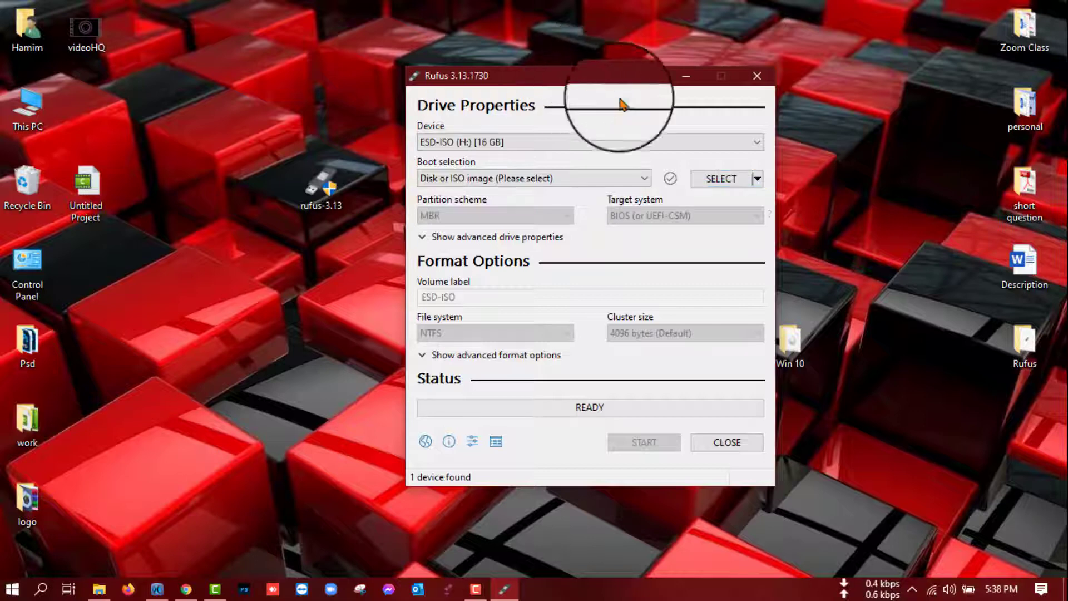
{"action": "left_click", "coordinate": [677, 375]}
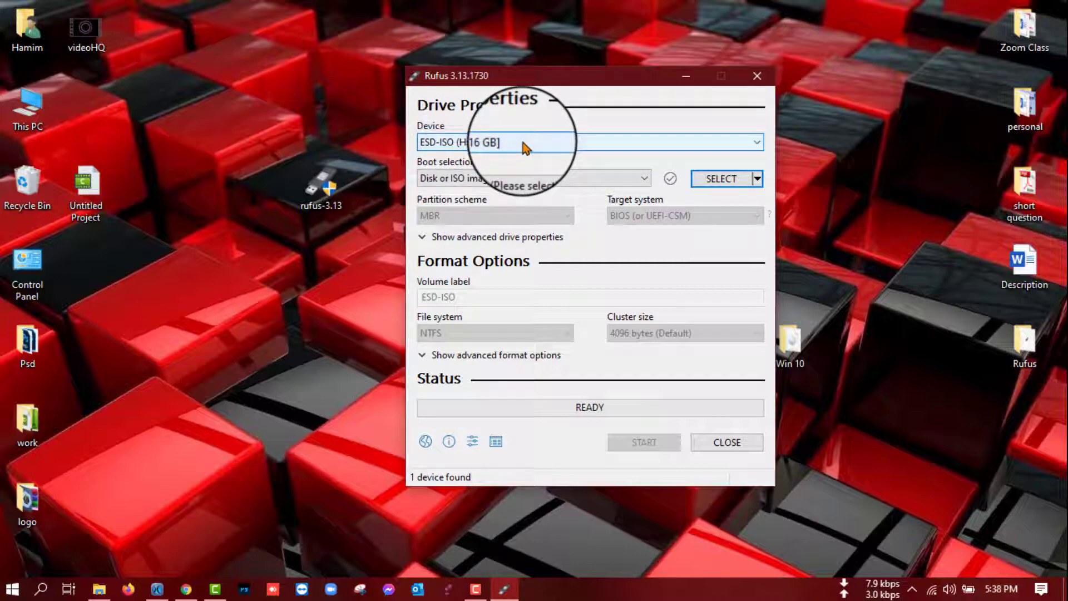
{"action": "left_click", "coordinate": [466, 142]}
{"action": "left_click", "coordinate": [465, 143]}
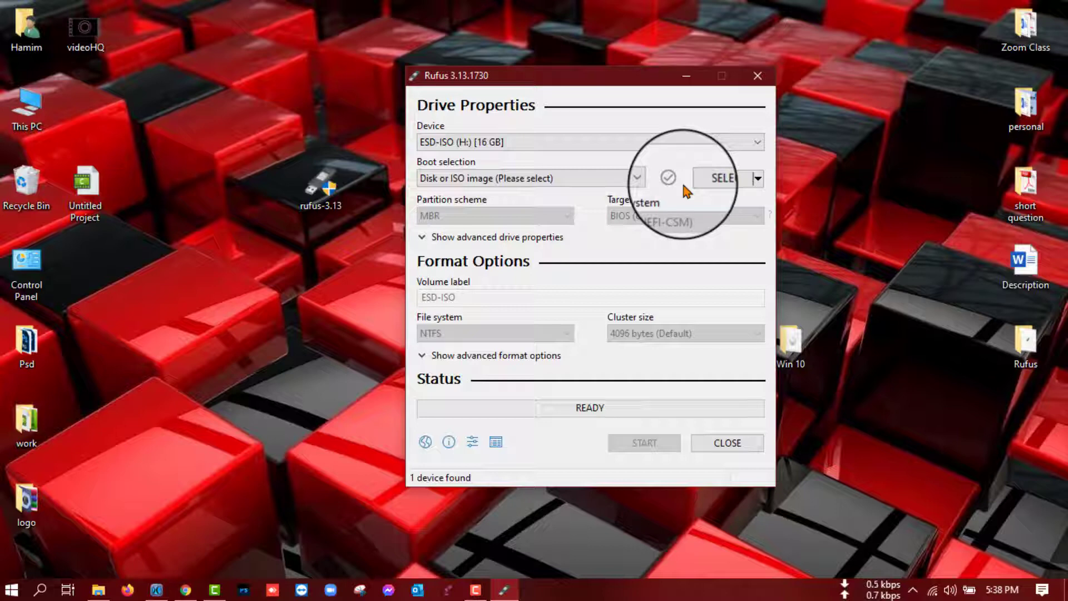
- Load the Windows 10 disc image from the Win 10 folder on the Desktop as the Rufus boot selection
{"action": "left_click", "coordinate": [724, 180]}
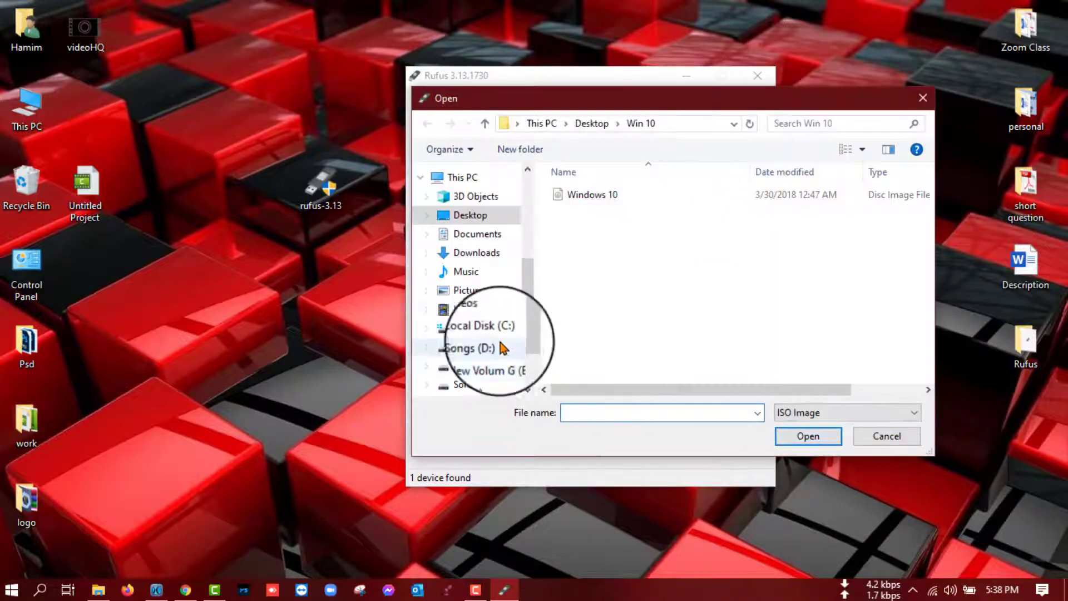
{"action": "left_click", "coordinate": [472, 215]}
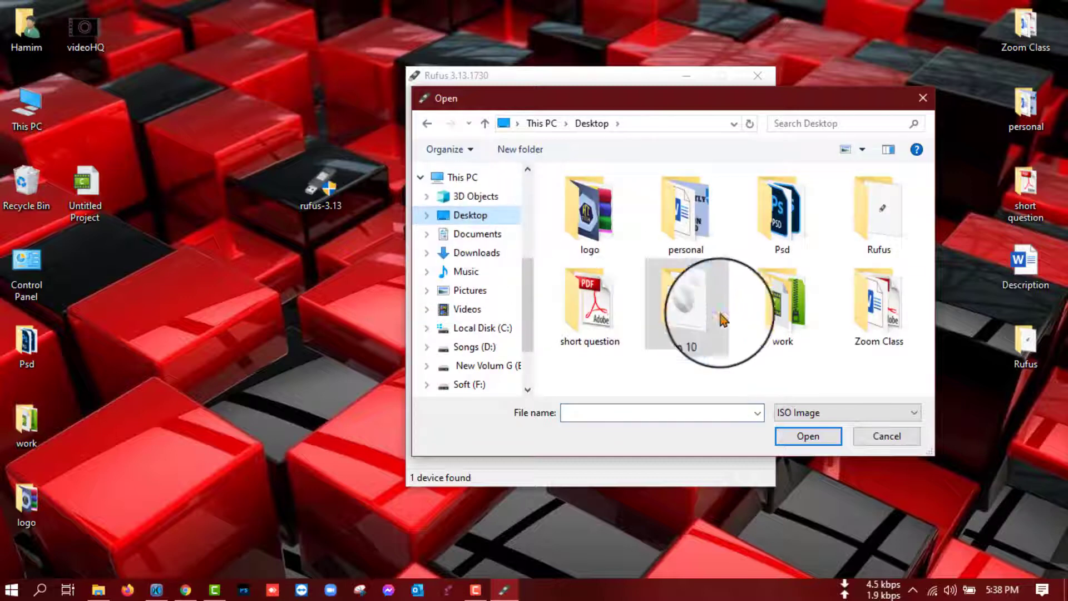
{"action": "double_click", "coordinate": [689, 311]}
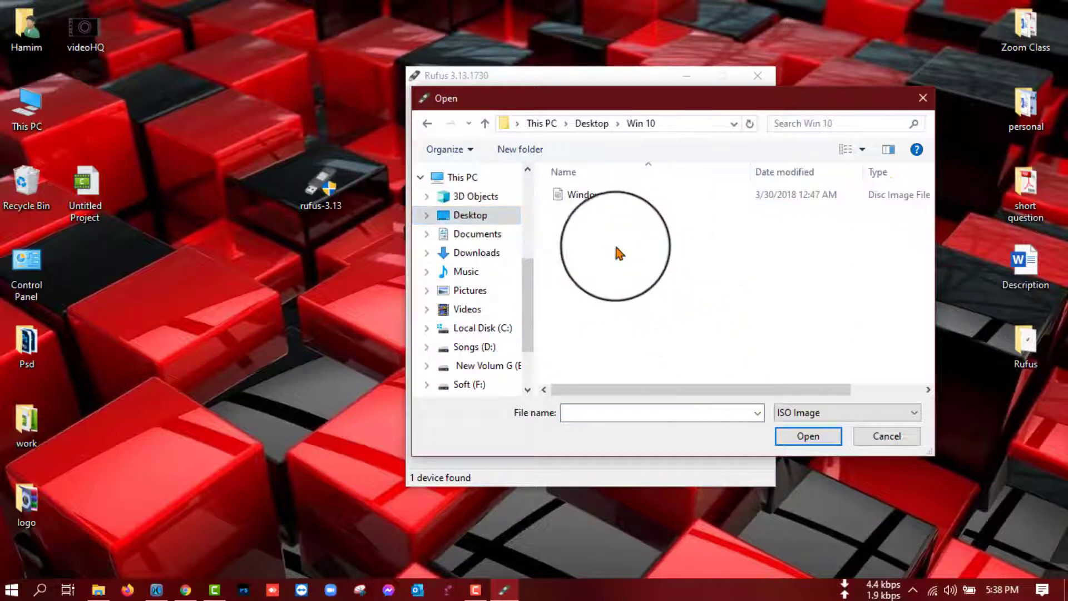
{"action": "left_click", "coordinate": [599, 197]}
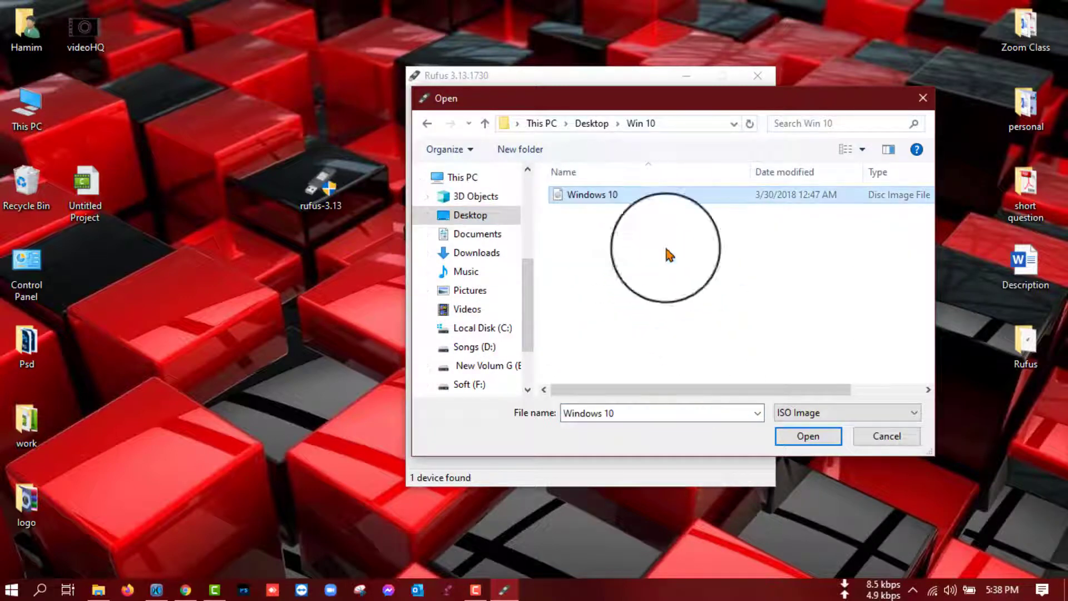
{"action": "left_click", "coordinate": [799, 438]}
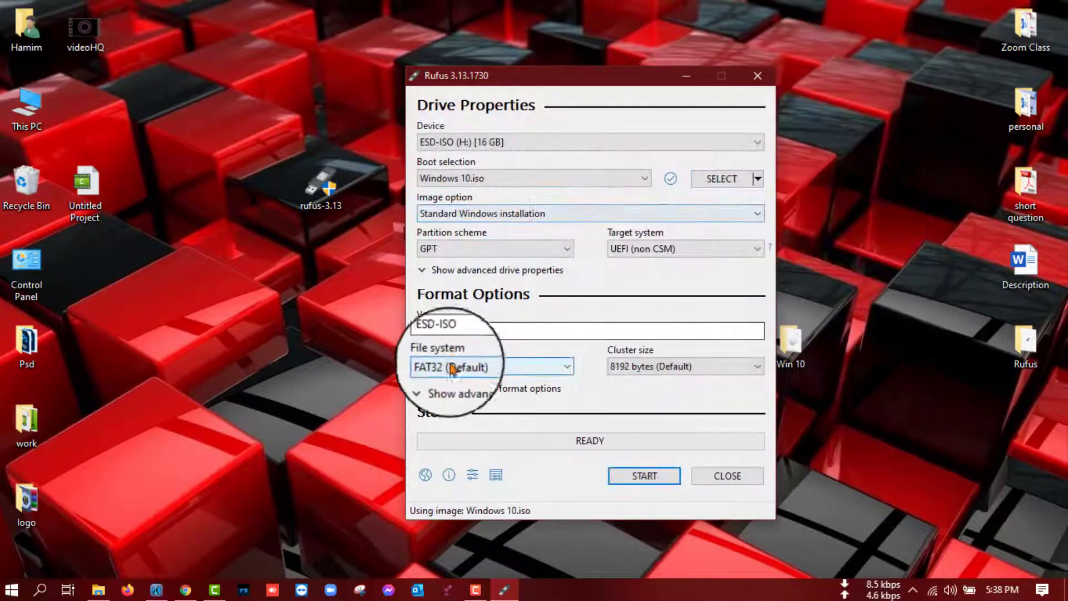
- Examine the available partition schemes without changing GPT, and move the Rufus window aside to free the desktop
{"action": "left_click", "coordinate": [450, 254]}
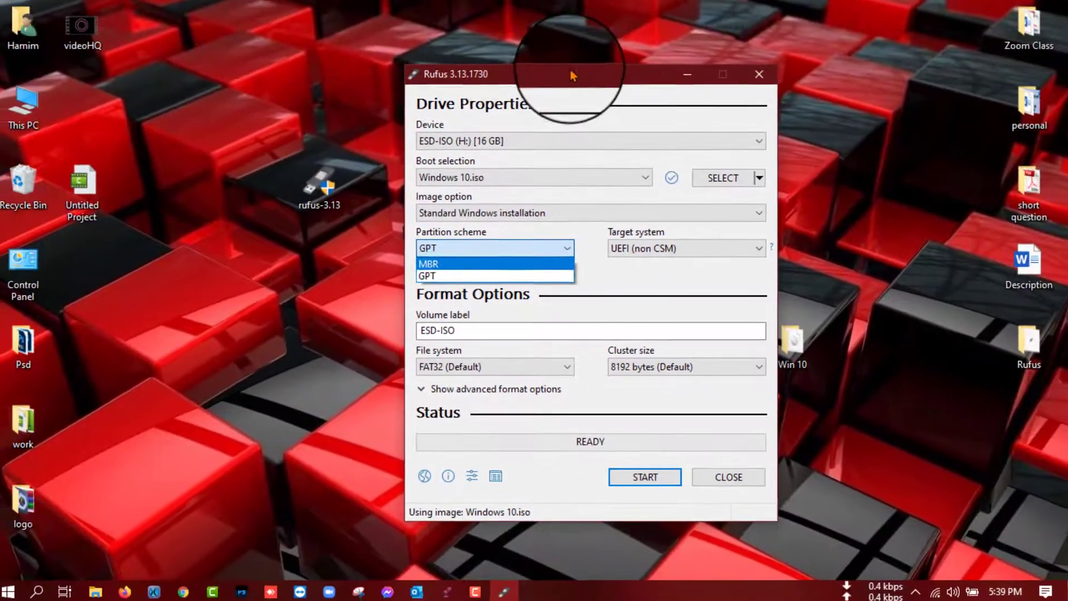
{"action": "left_click", "coordinate": [720, 58]}
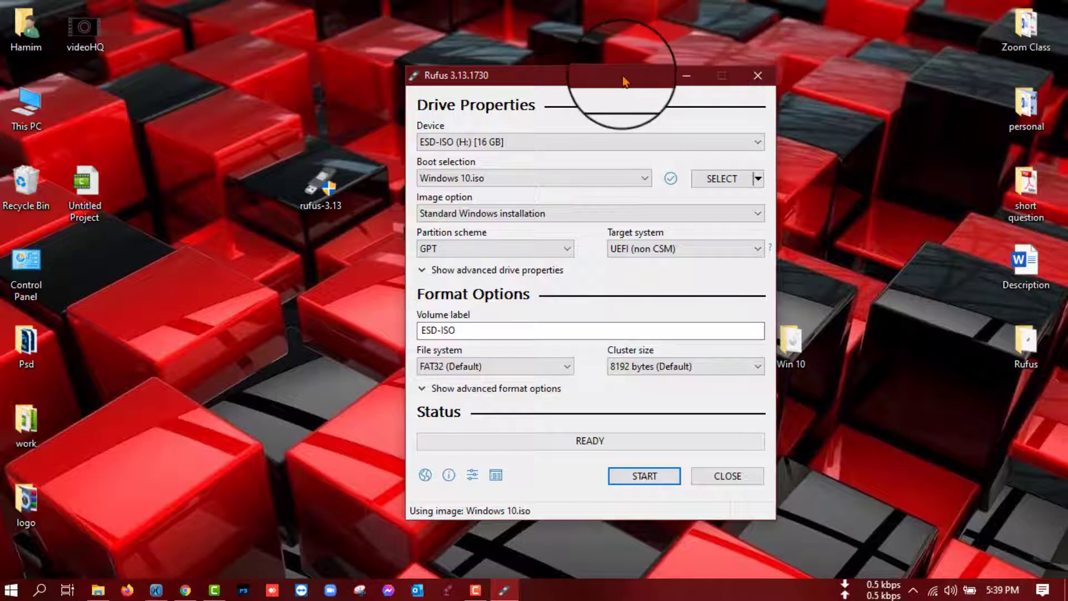
{"action": "left_click_drag", "start_coordinate": [623, 80], "coordinate": [776, 67]}
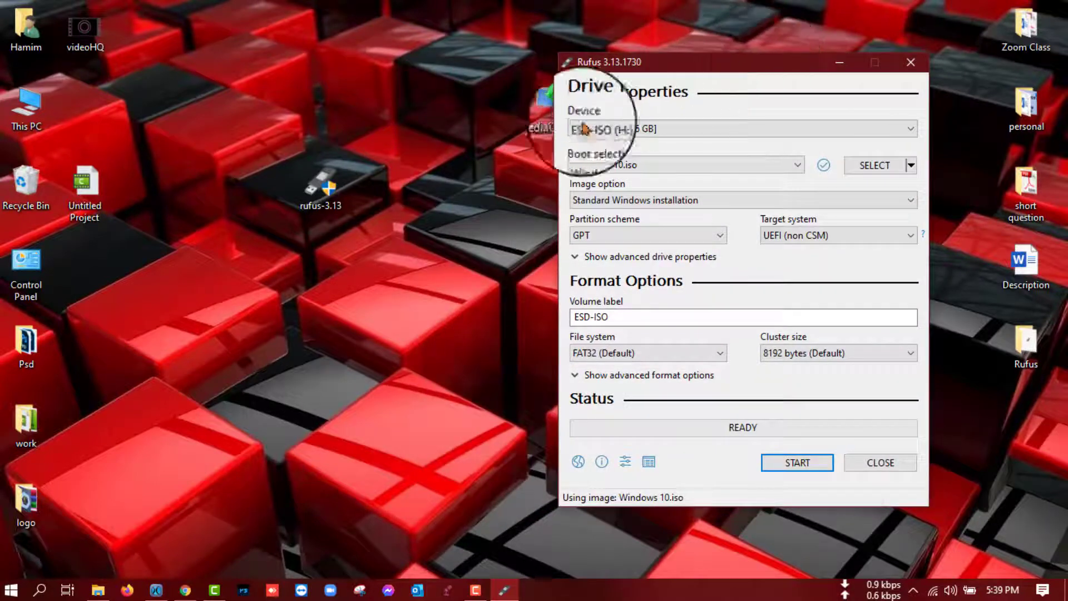
{"action": "right_click", "coordinate": [443, 146]}
{"action": "left_click", "coordinate": [453, 188]}
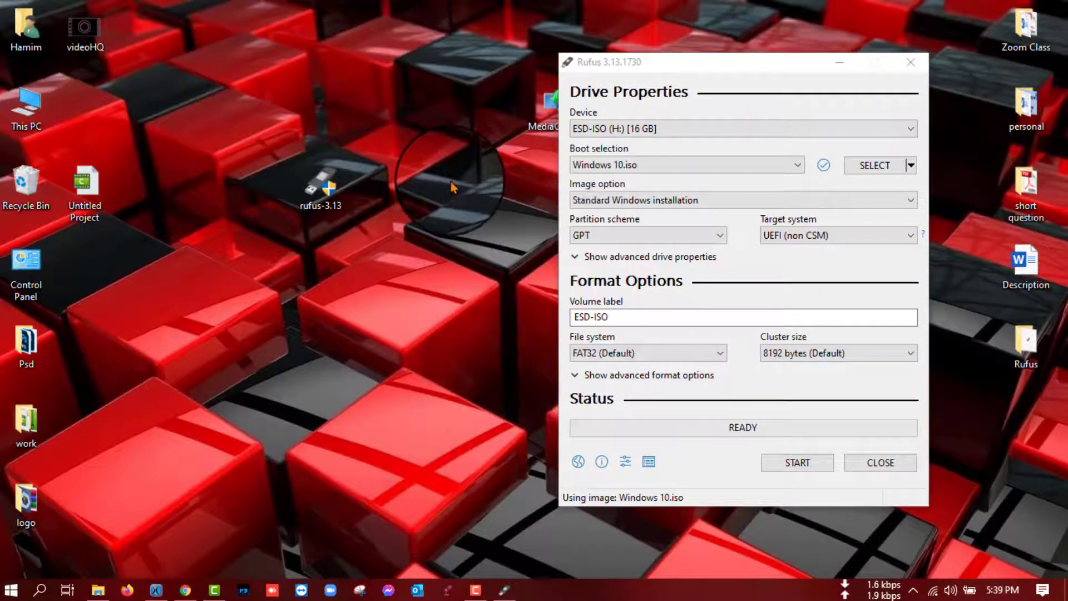
- Find the tool for creating and formatting hard disk partitions, open Disk Management and maximize its window
{"action": "left_click", "coordinate": [12, 591]}
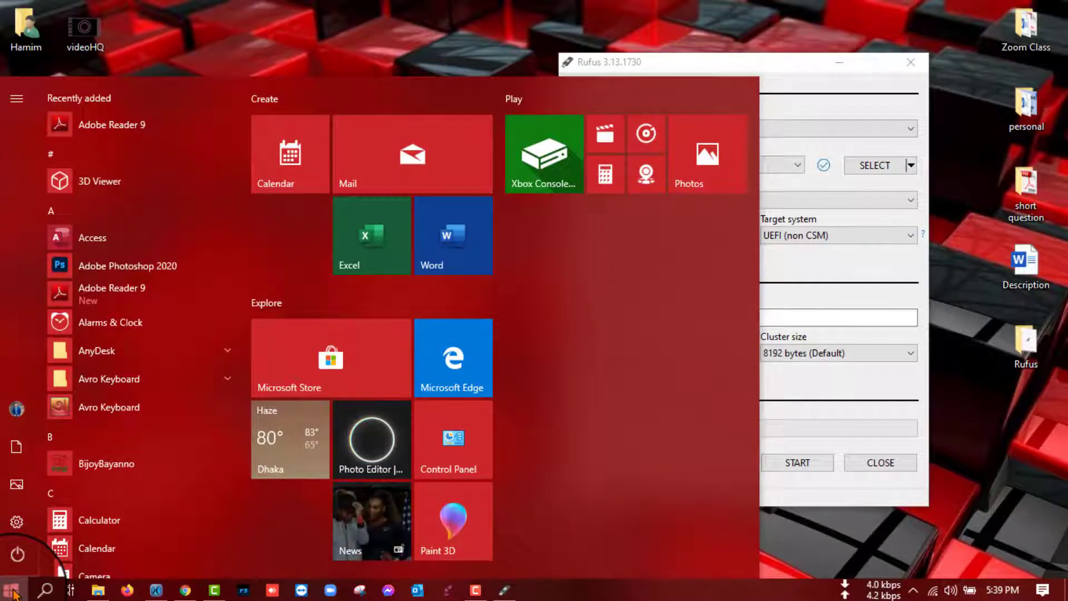
{"action": "type", "text": "di"}
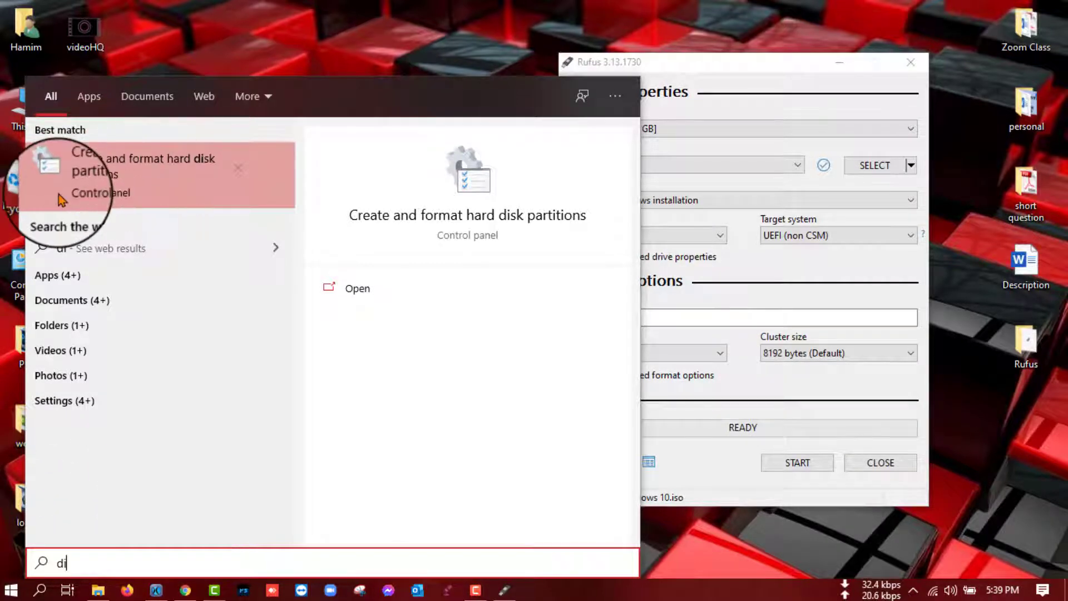
{"action": "left_click", "coordinate": [118, 192]}
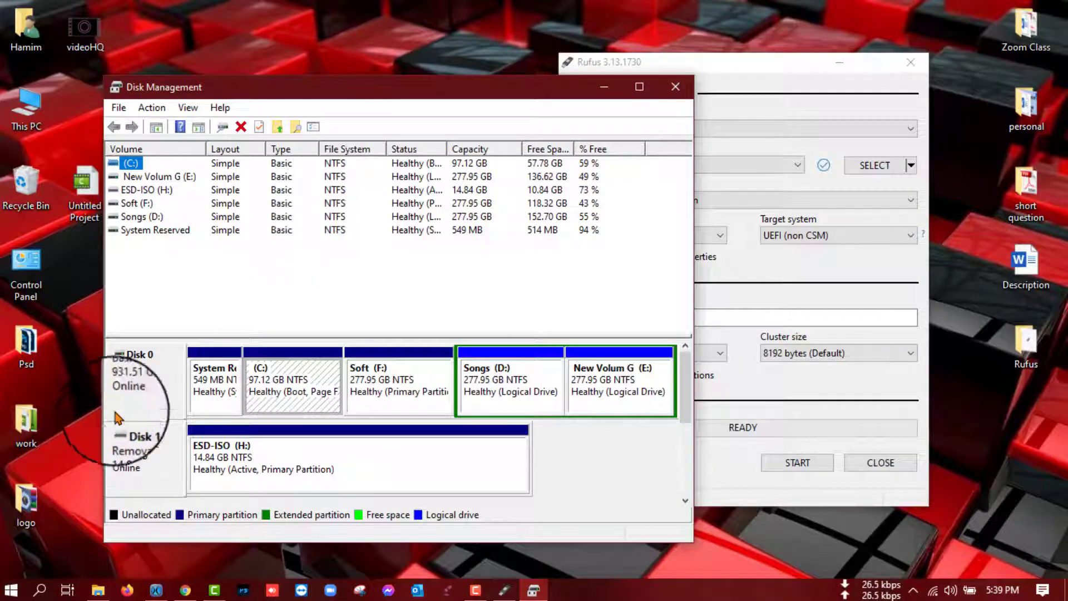
{"action": "left_click", "coordinate": [640, 88]}
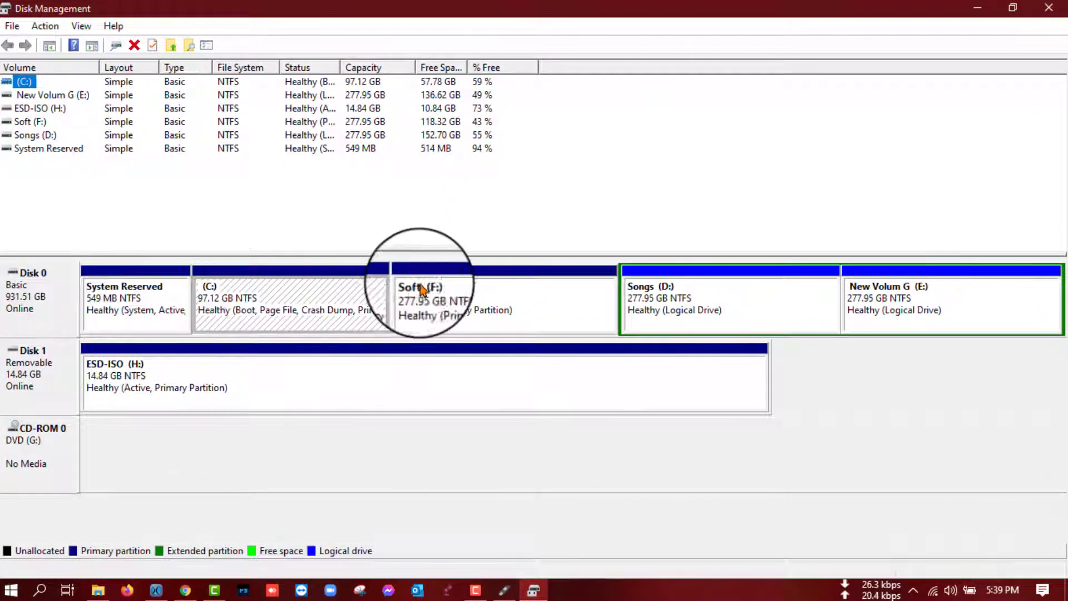
- Check the partition style of Disk 0 in its volume properties, and close Disk Management
{"action": "left_click", "coordinate": [22, 368]}
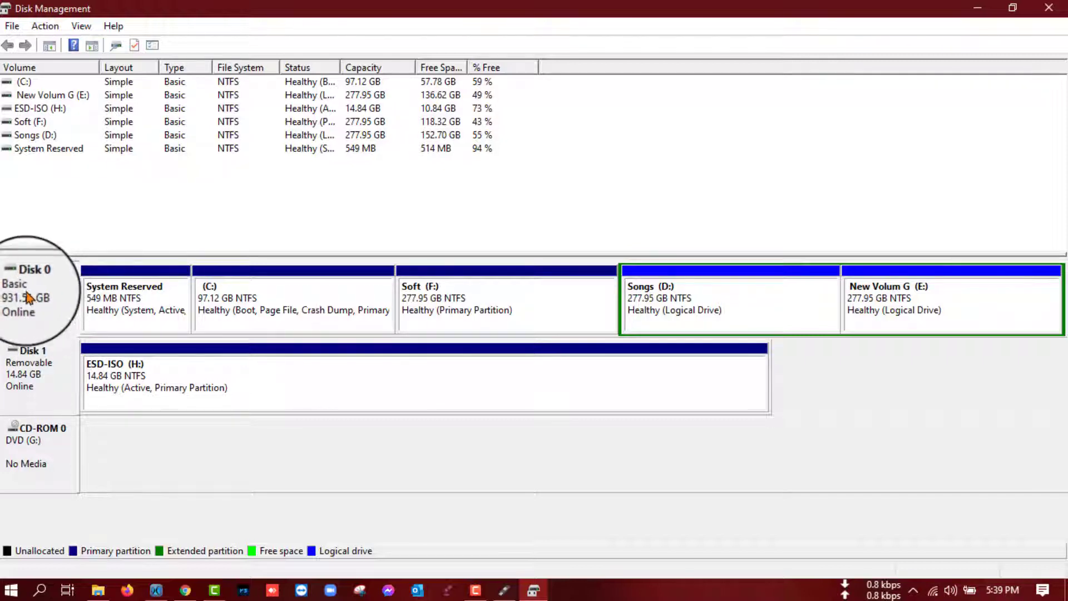
{"action": "right_click", "coordinate": [28, 290]}
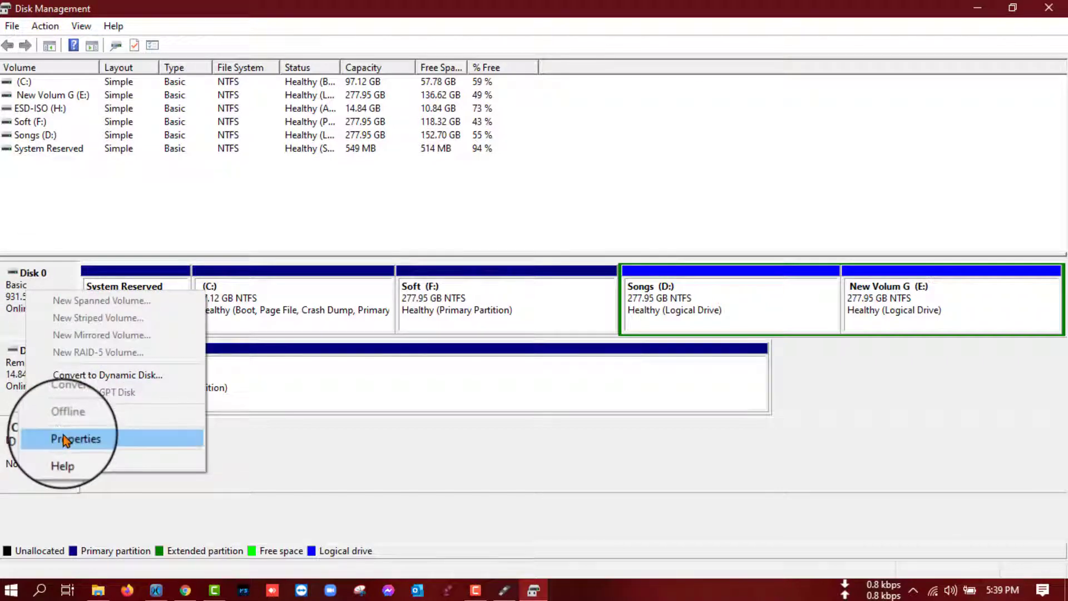
{"action": "left_click", "coordinate": [62, 438]}
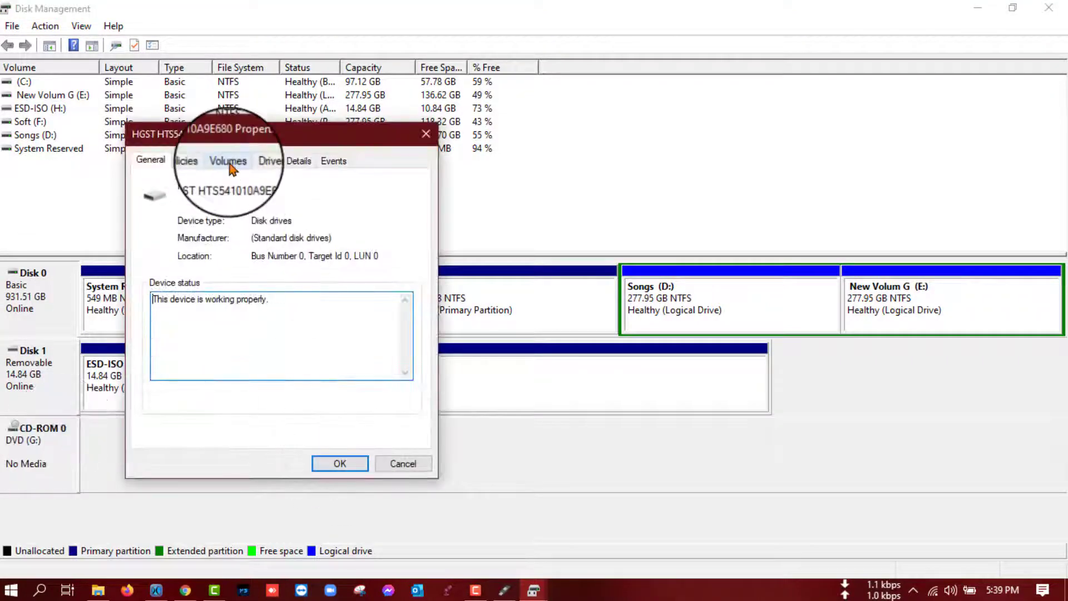
{"action": "left_click", "coordinate": [228, 163]}
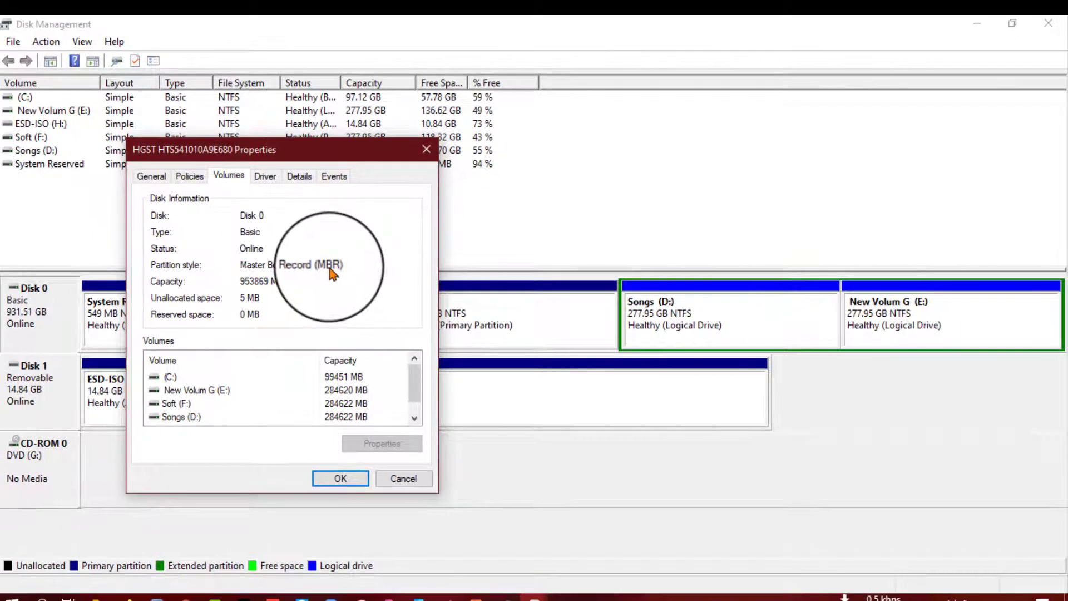
{"action": "left_click", "coordinate": [340, 480]}
{"action": "left_click", "coordinate": [1048, 23]}
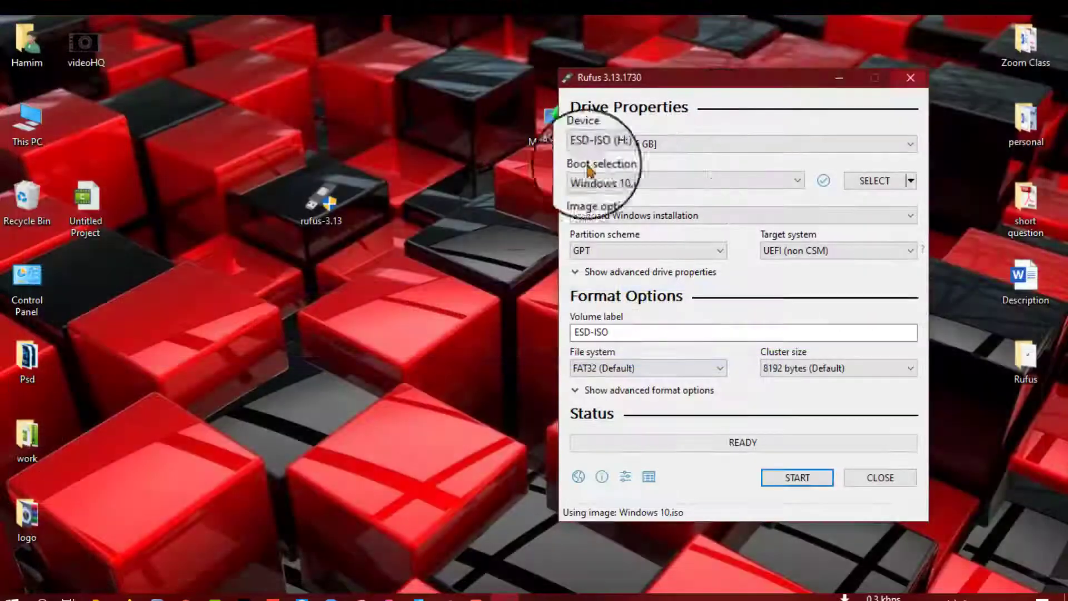
- Set the Rufus partition scheme to MBR and start writing Windows 10.iso to ESD-ISO (H:), accepting the erasure of the drive's data
{"action": "right_click", "coordinate": [418, 168]}
{"action": "left_click", "coordinate": [442, 216]}
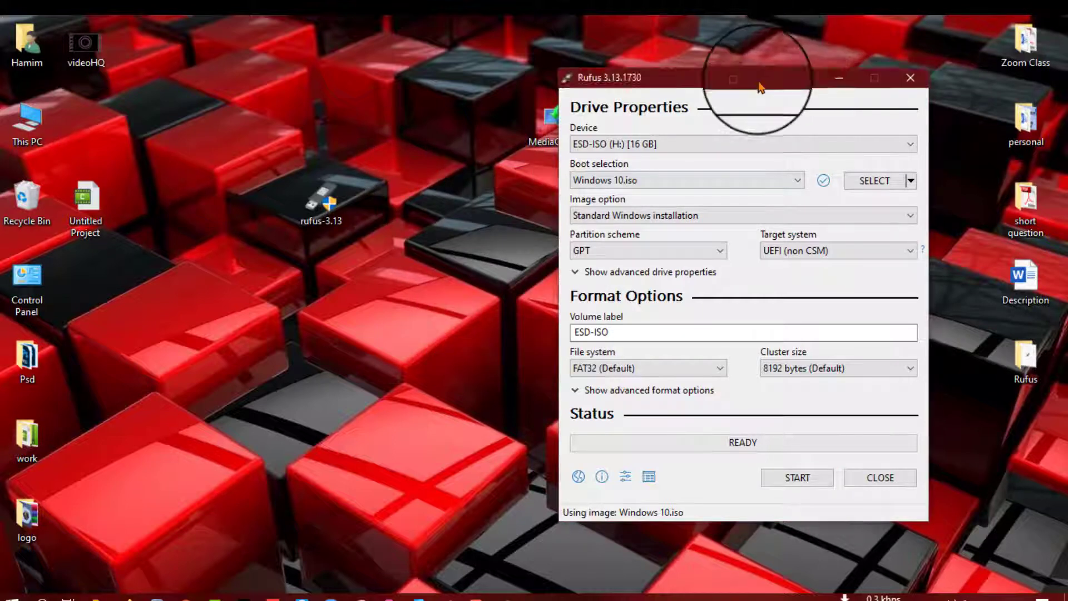
{"action": "left_click_drag", "start_coordinate": [758, 75], "coordinate": [608, 68]}
{"action": "left_click", "coordinate": [437, 243]}
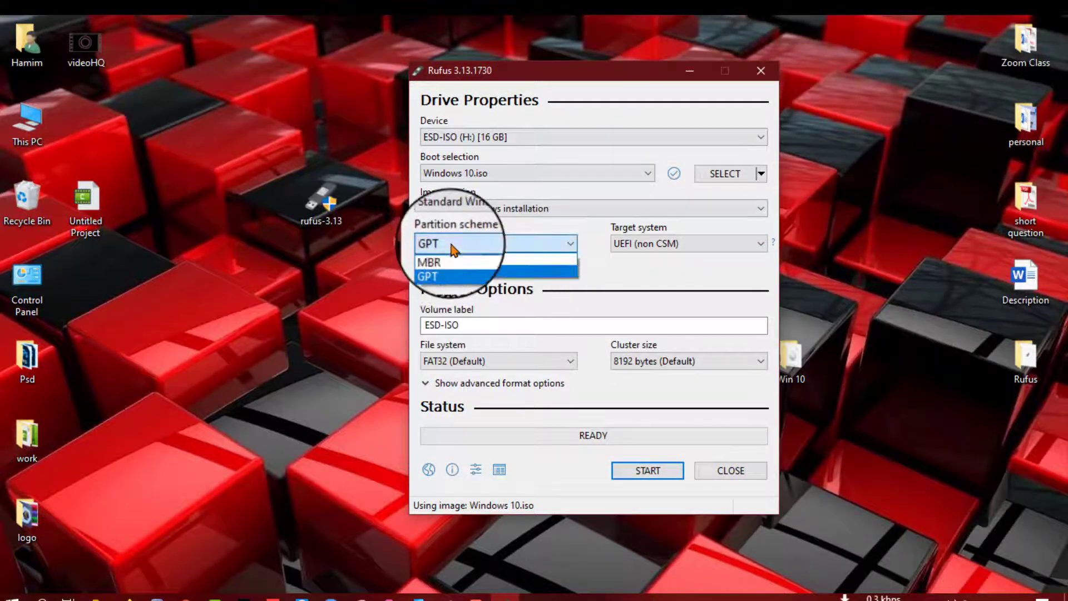
{"action": "left_click", "coordinate": [439, 259]}
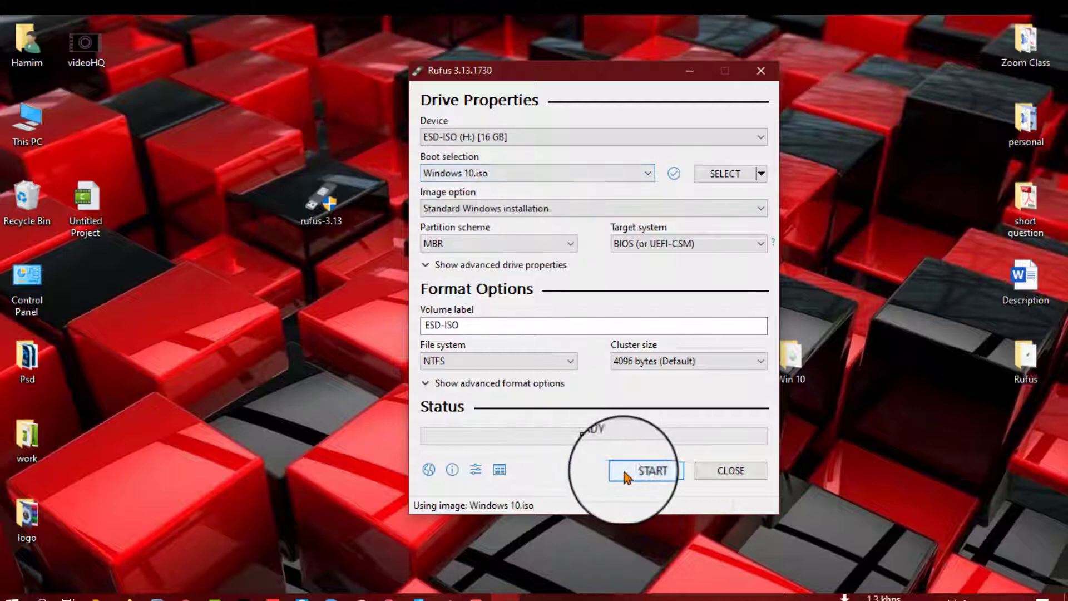
{"action": "left_click", "coordinate": [635, 477]}
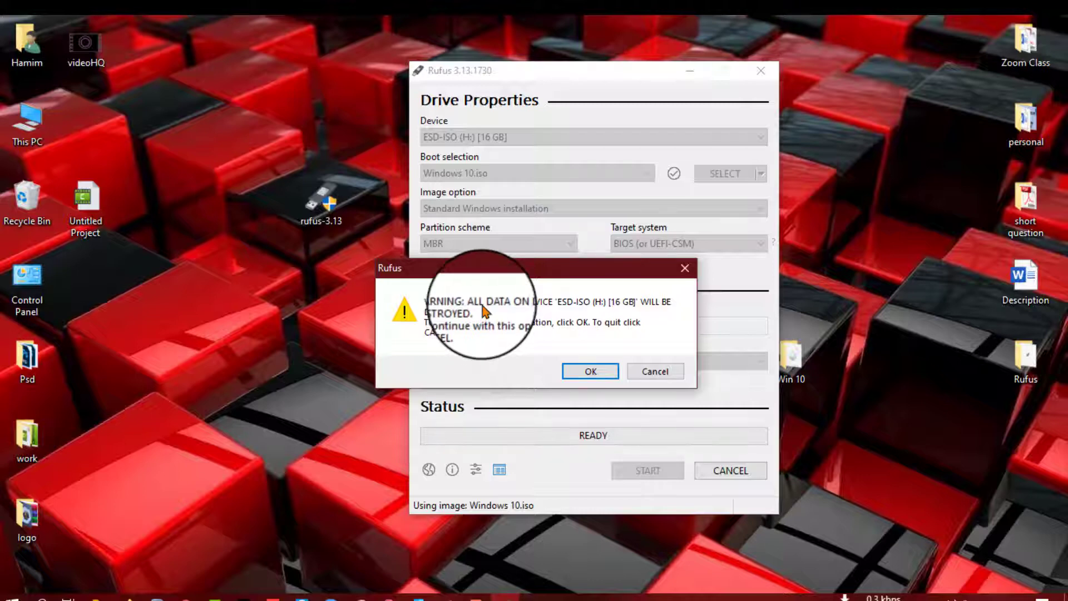
{"action": "left_click", "coordinate": [576, 367]}
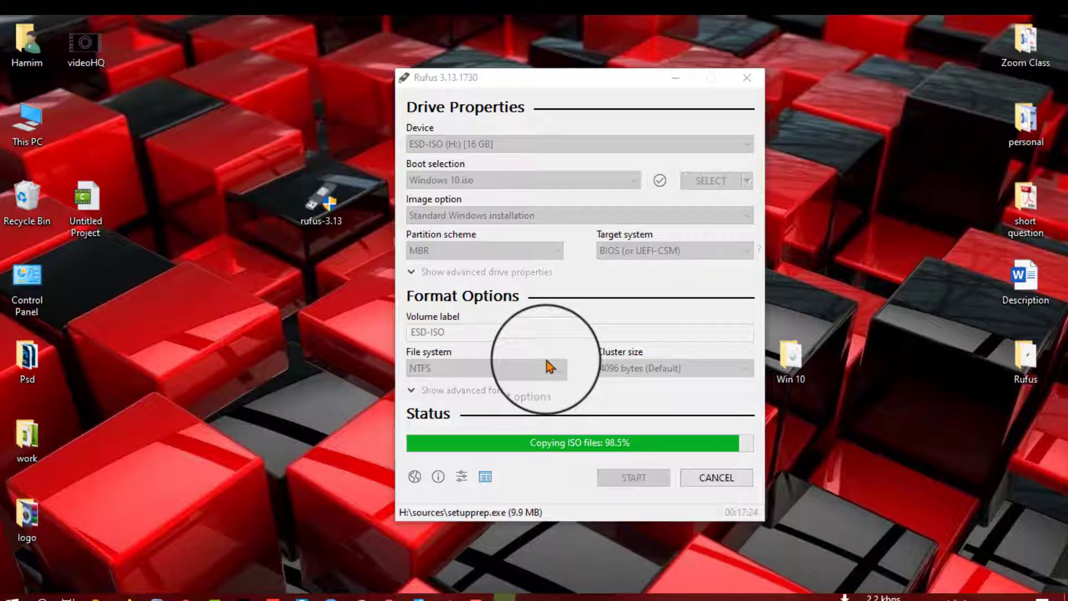
{"action": "right_click", "coordinate": [831, 155]}
{"action": "left_click", "coordinate": [842, 192]}
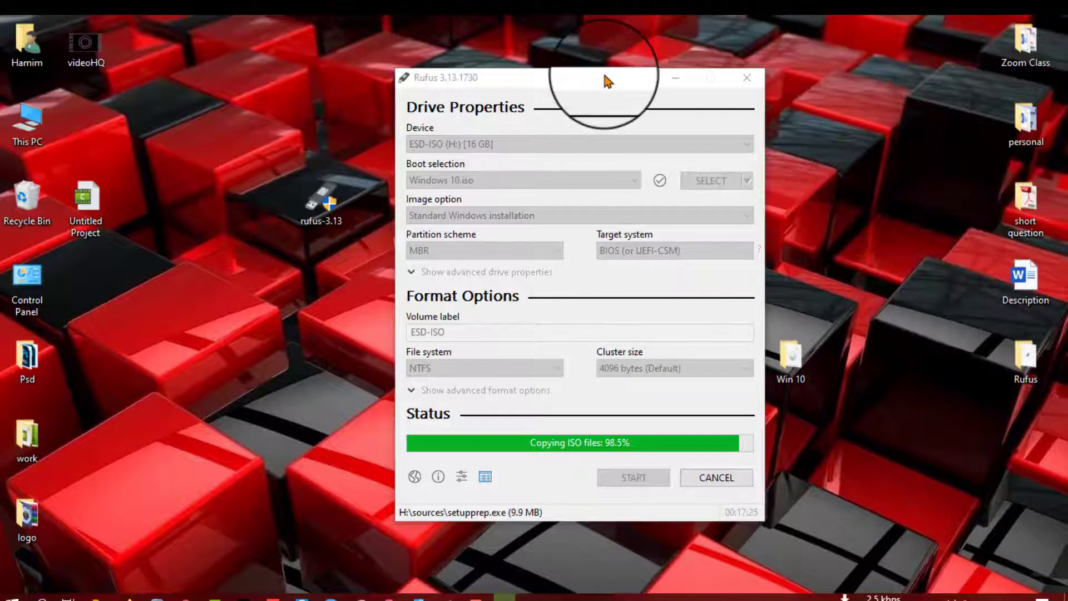
{"action": "right_click", "coordinate": [843, 109]}
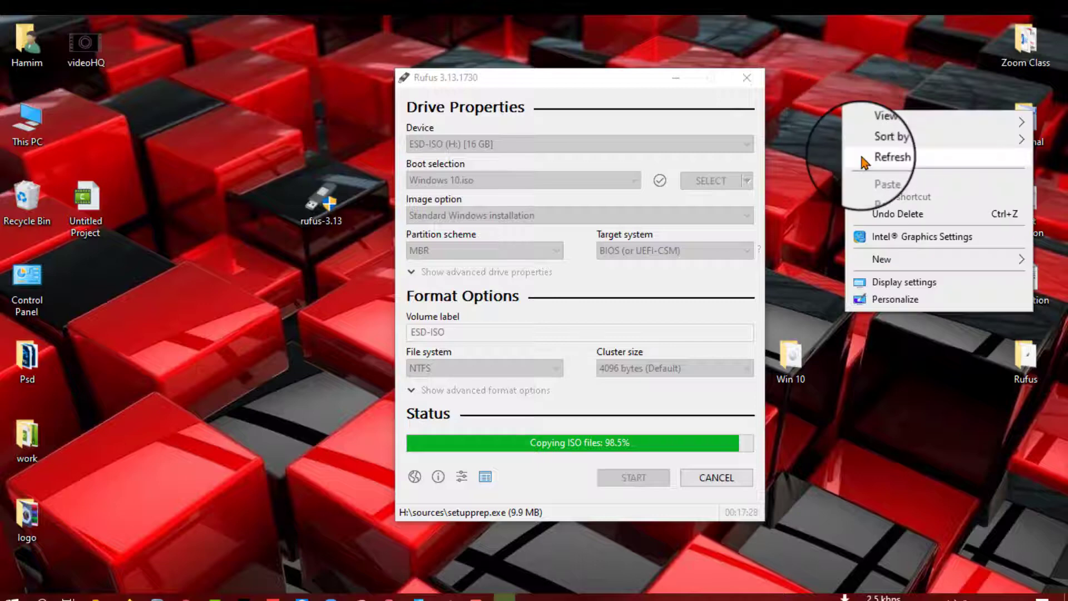
{"action": "left_click", "coordinate": [862, 157]}
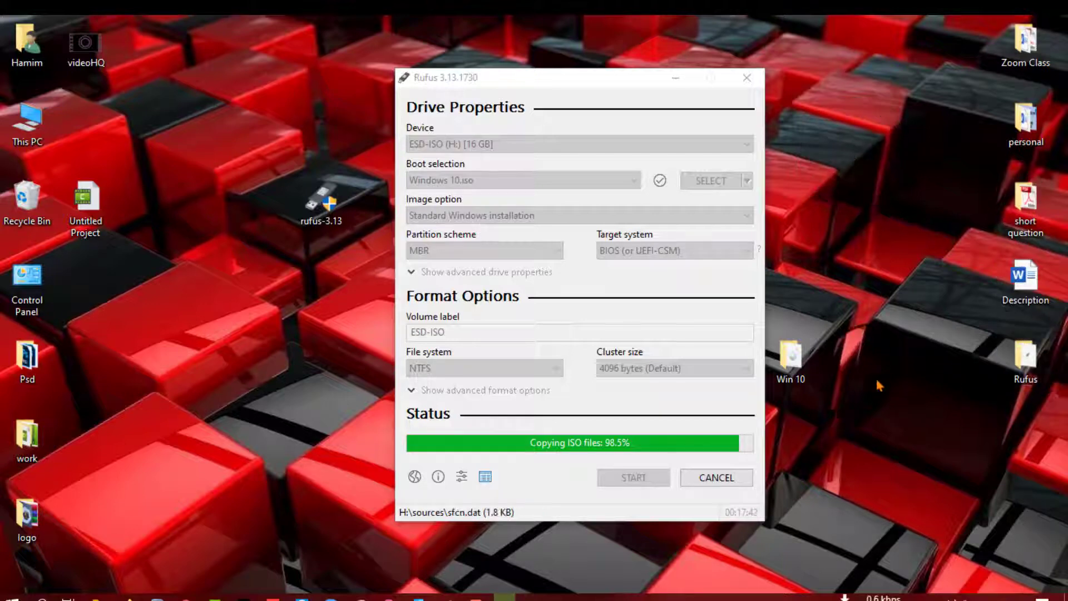
- Look at the Windows disc image file in the desktop's Win 10 folder and close the folder
{"action": "double_click", "coordinate": [787, 356]}
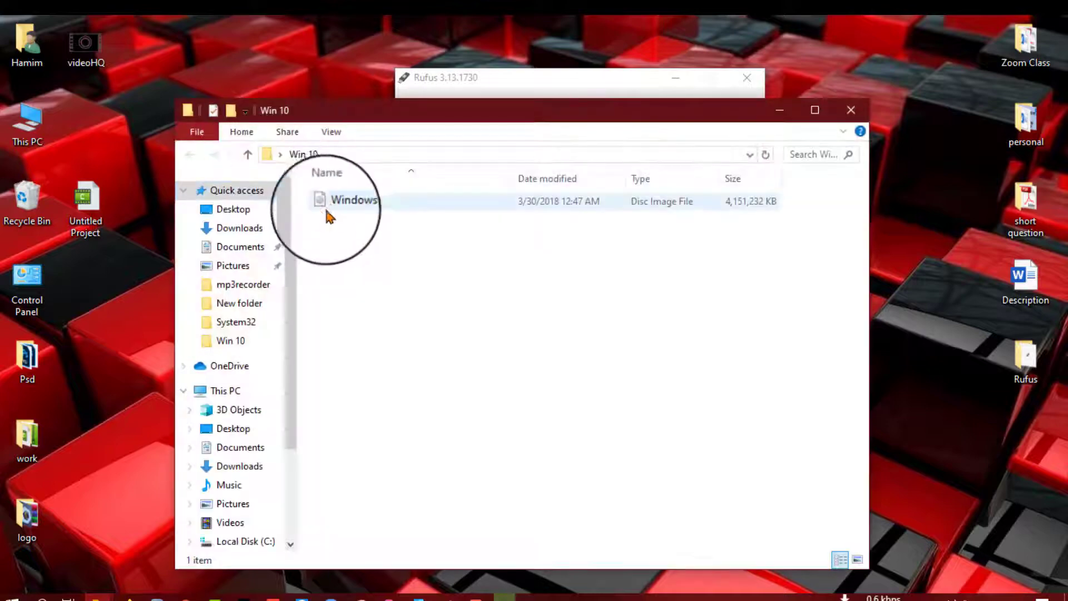
{"action": "left_click", "coordinate": [332, 211]}
{"action": "left_click", "coordinate": [851, 110]}
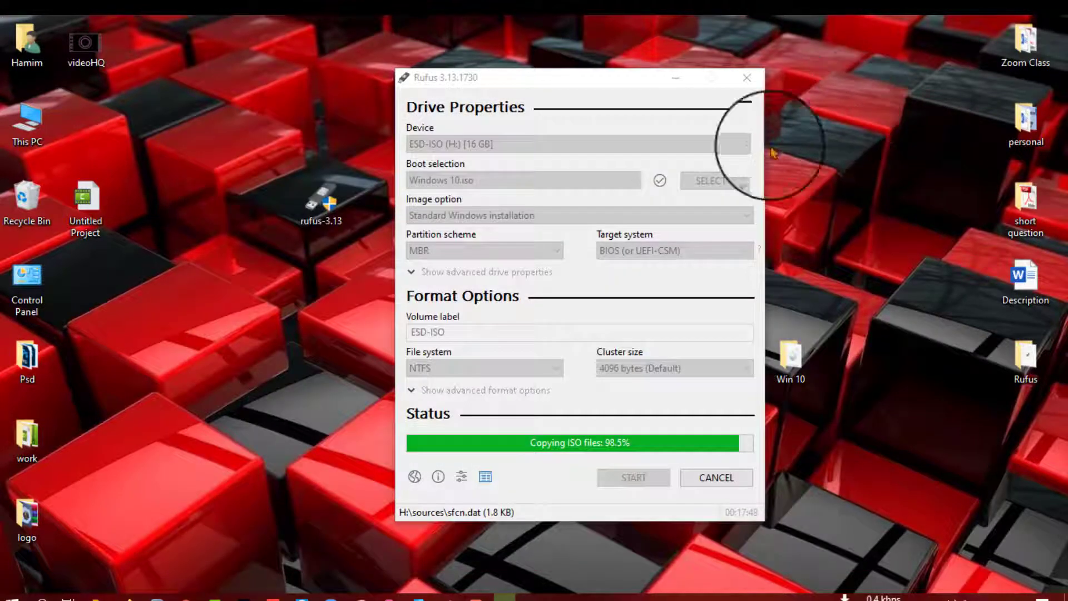
- Move the rufus-3.13 desktop icon above the Win 10 folder and shift the Rufus window aside while the write finalizes
{"action": "left_click_drag", "start_coordinate": [323, 200], "coordinate": [904, 377]}
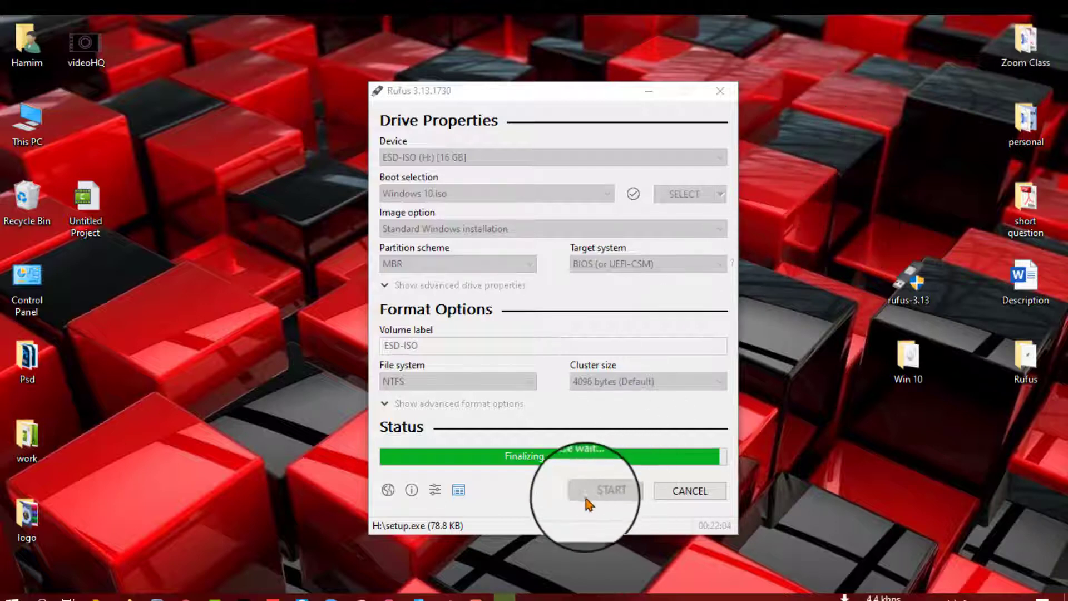
{"action": "left_click_drag", "start_coordinate": [537, 91], "coordinate": [449, 66]}
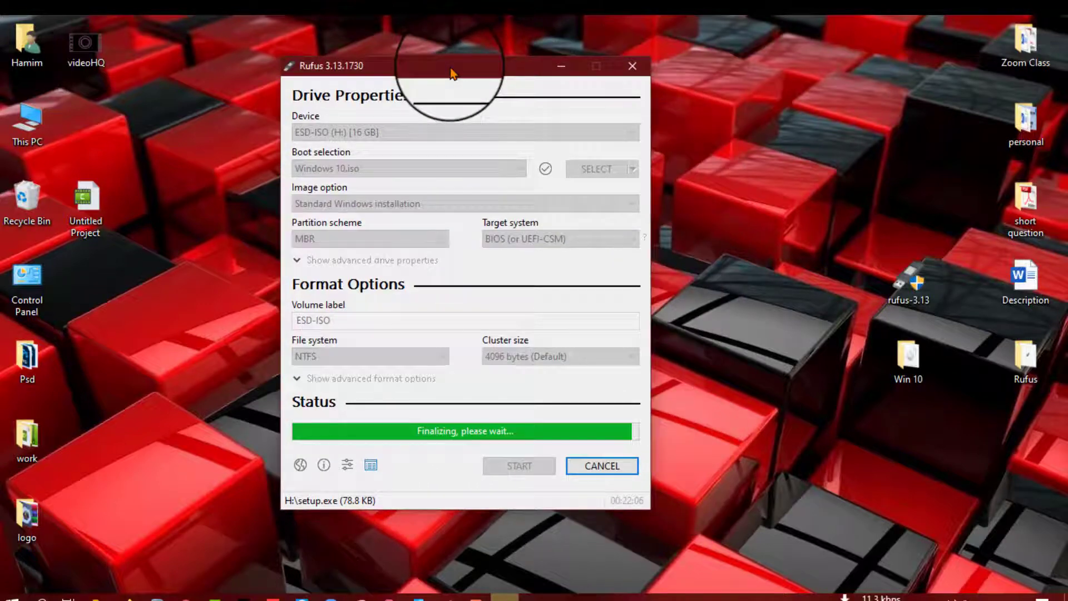
{"action": "right_click", "coordinate": [752, 150]}
{"action": "left_click", "coordinate": [785, 208]}
{"action": "right_click", "coordinate": [745, 117]}
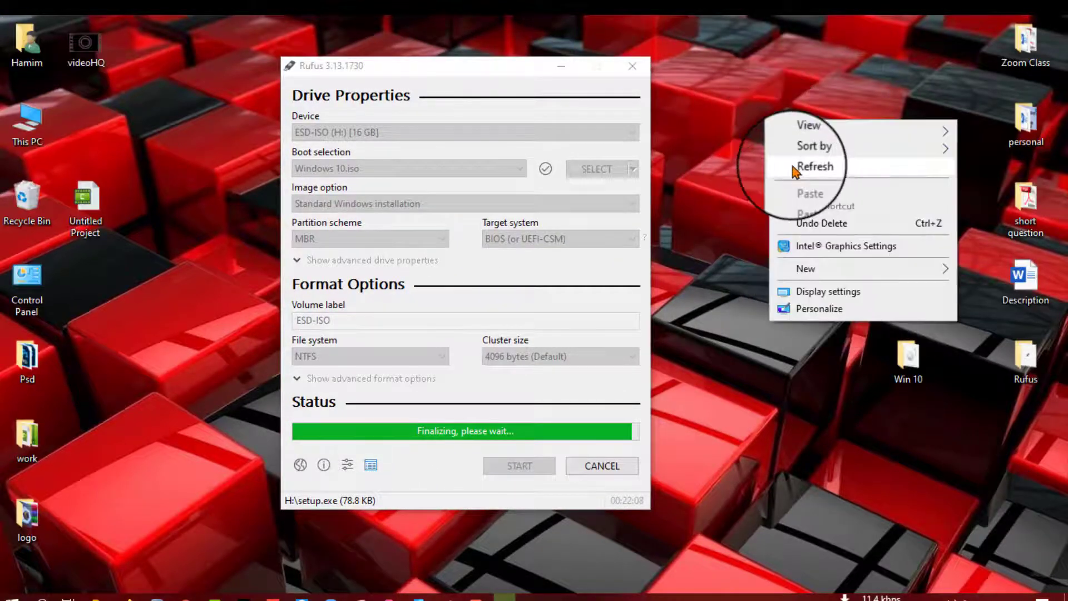
{"action": "left_click", "coordinate": [776, 163]}
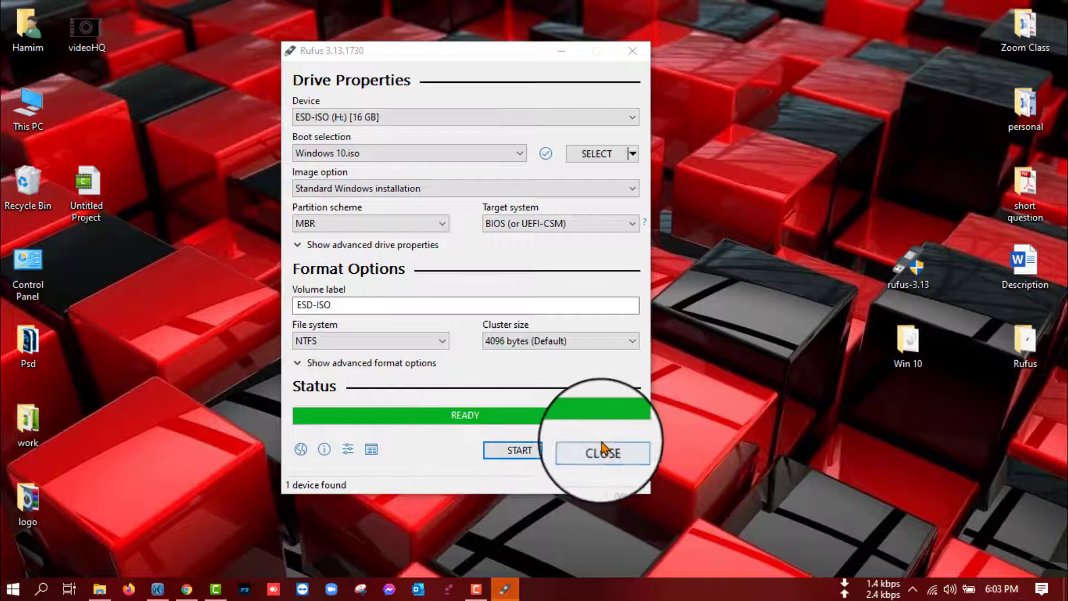
- Close Rufus once the drive is written and move the MediaCreation tool icon closer to the other setup icons on the desktop
{"action": "left_click", "coordinate": [602, 451]}
{"action": "right_click", "coordinate": [654, 179]}
{"action": "left_click", "coordinate": [695, 240]}
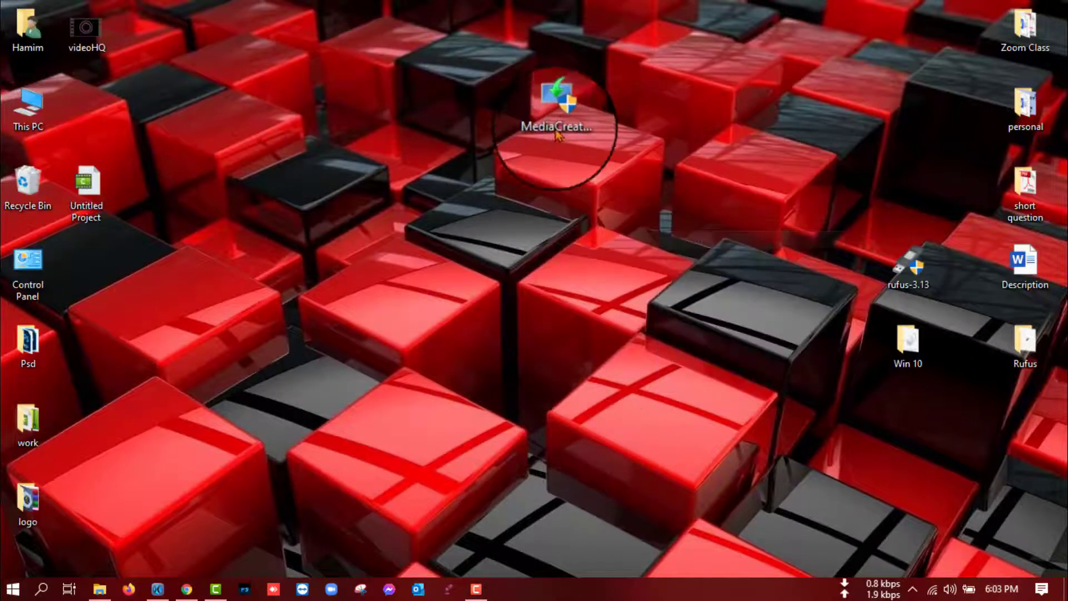
{"action": "left_click_drag", "start_coordinate": [556, 133], "coordinate": [731, 134]}
{"action": "right_click", "coordinate": [465, 141]}
{"action": "left_click", "coordinate": [501, 201]}
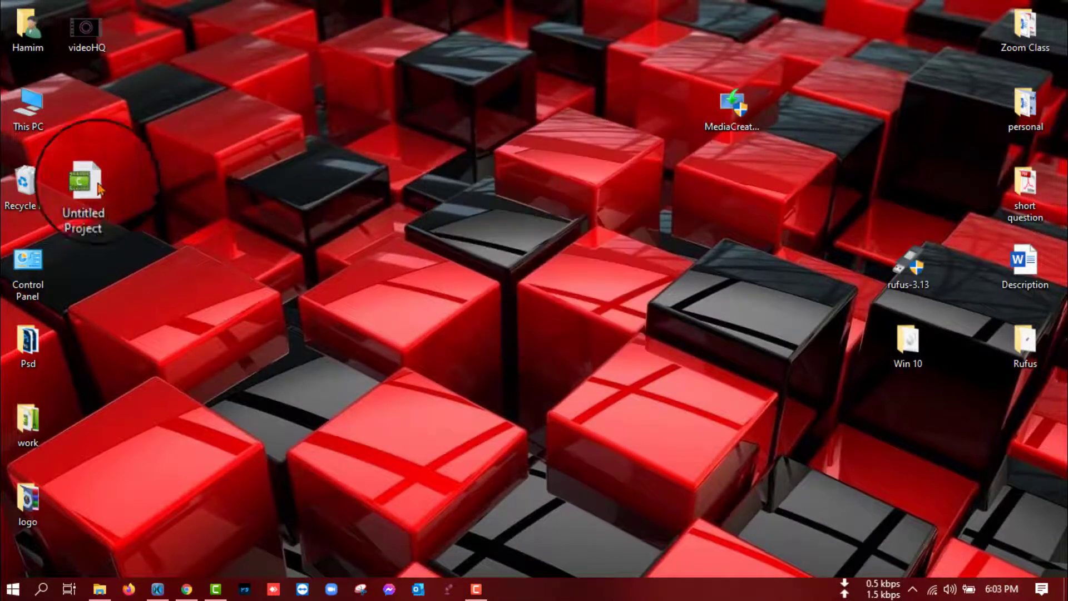
- Open the ESD-ISO (H:) drive from a maximized This PC window to inspect the files on the bootable USB
{"action": "left_click", "coordinate": [11, 107]}
{"action": "double_click", "coordinate": [11, 106]}
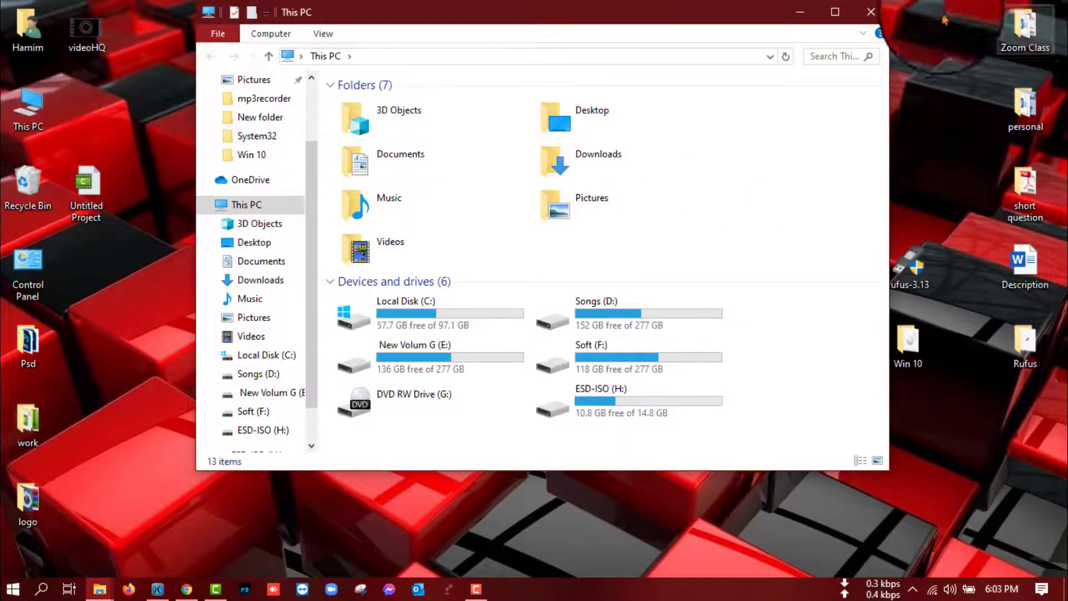
{"action": "left_click", "coordinate": [834, 12]}
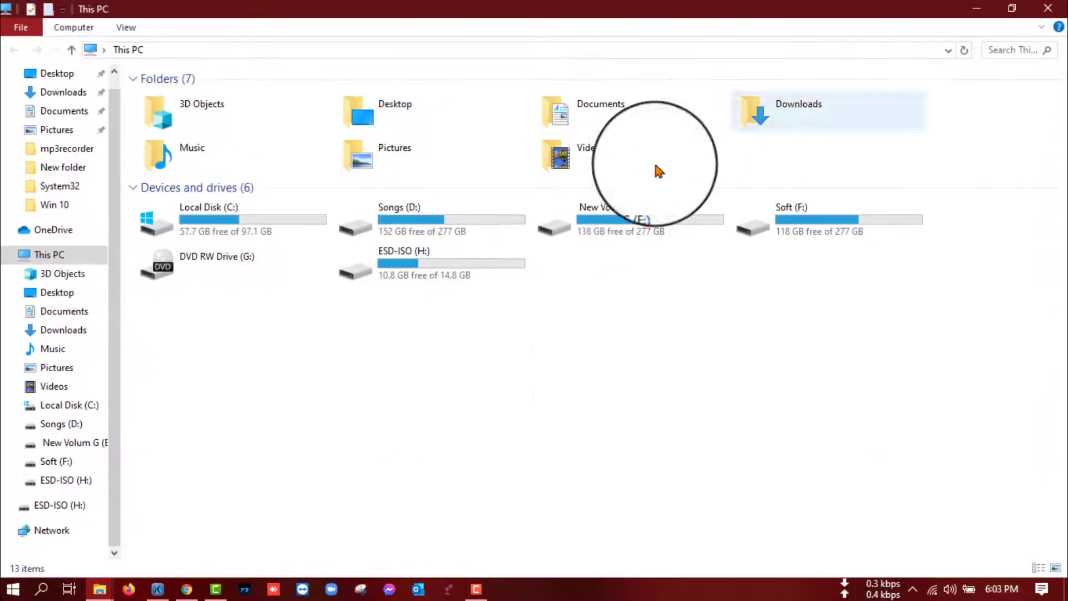
{"action": "double_click", "coordinate": [426, 275]}
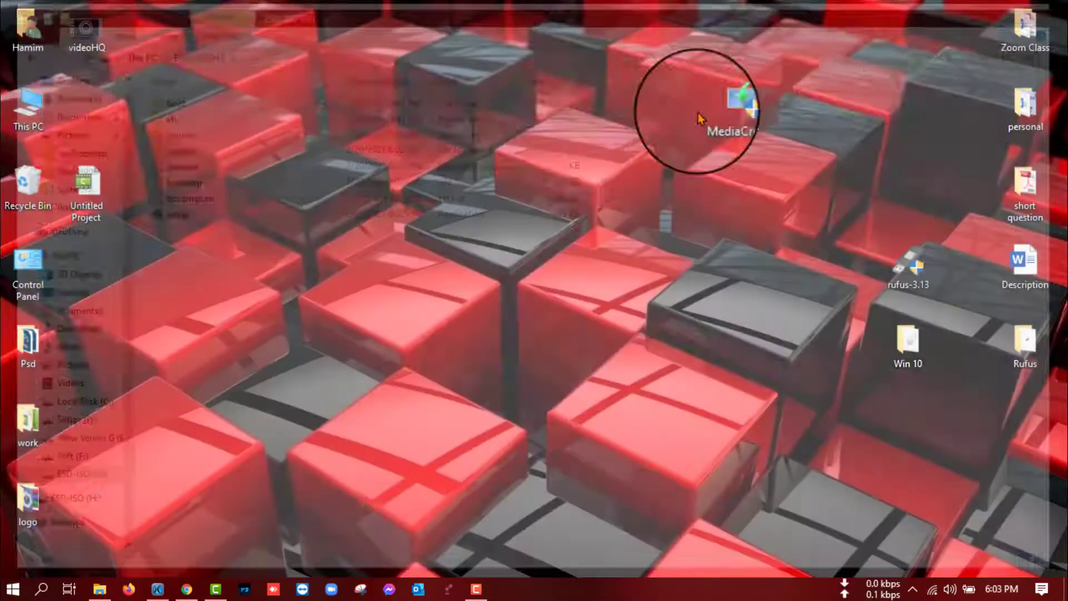
{"action": "right_click", "coordinate": [567, 146]}
{"action": "left_click", "coordinate": [584, 195]}
{"action": "right_click", "coordinate": [536, 108]}
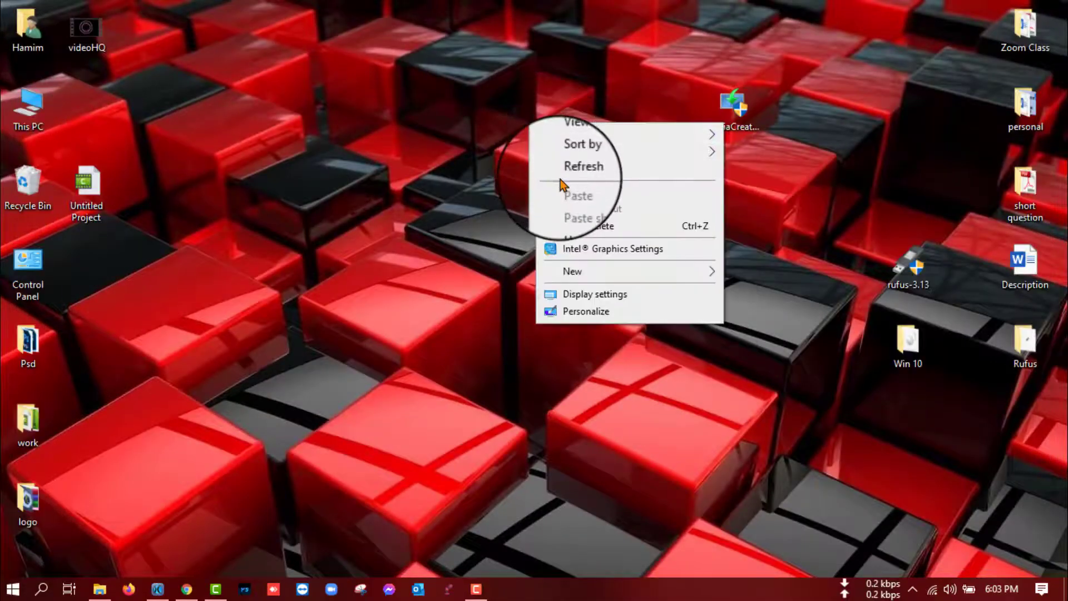
{"action": "left_click", "coordinate": [559, 170]}
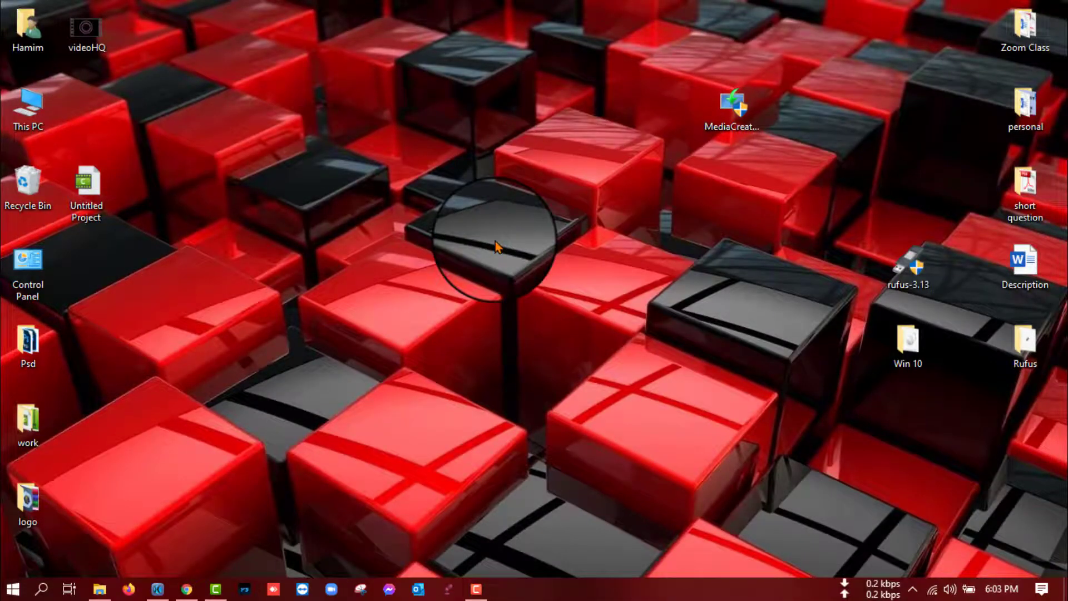